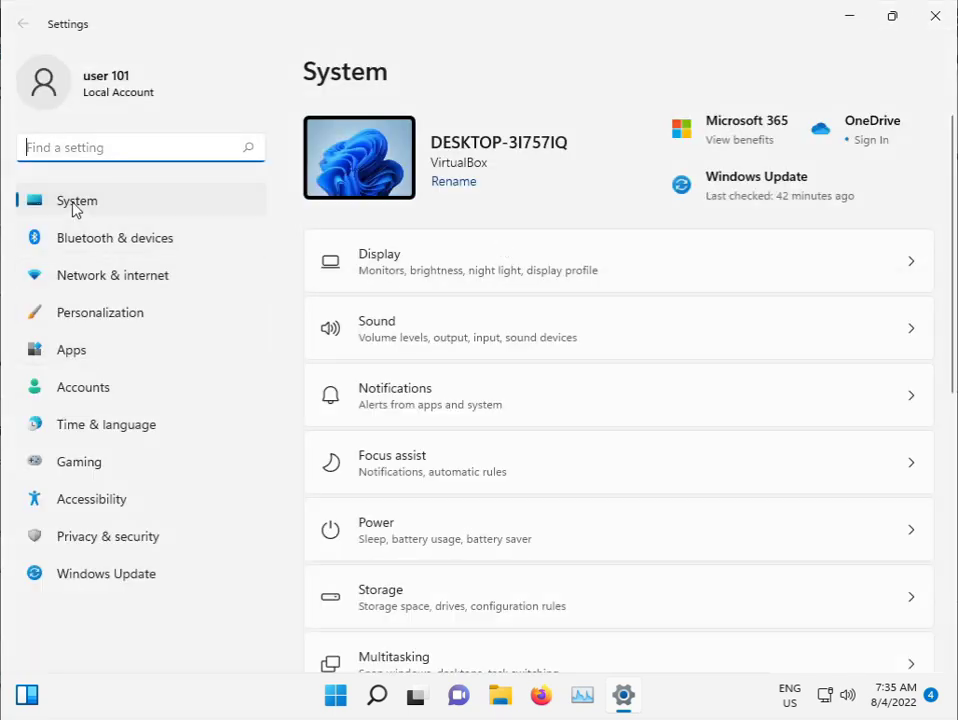
Run the Windows Update troubleshooter from the system's other troubleshooters and close the Settings window.
{"action": "scroll", "coordinate": [470, 438], "scroll_direction": "down", "scroll_amount": 5}
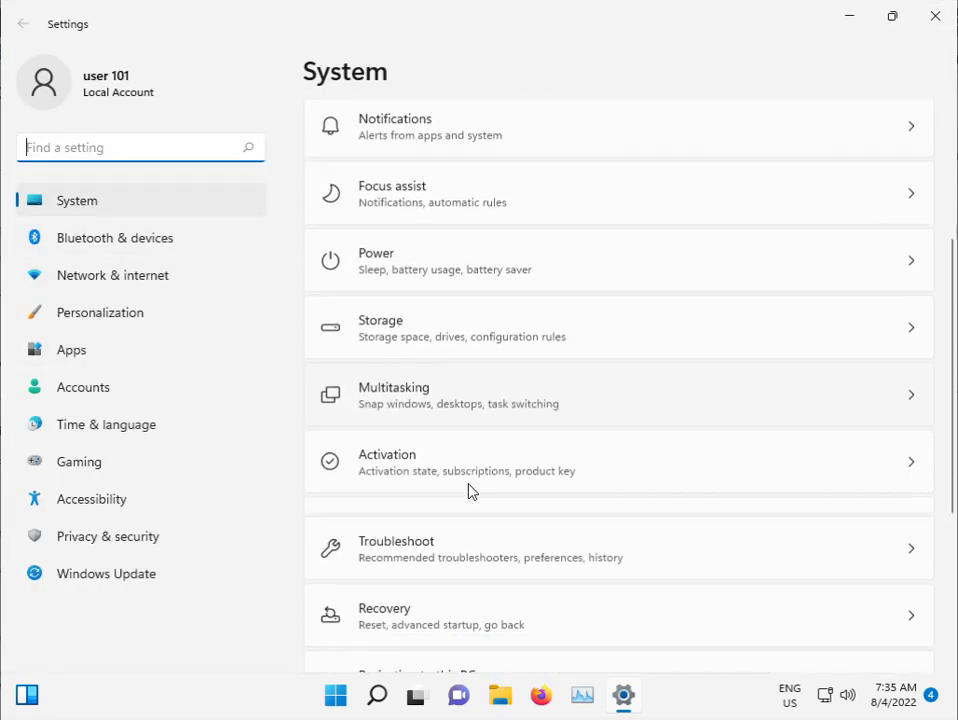
{"action": "left_click", "coordinate": [419, 382]}
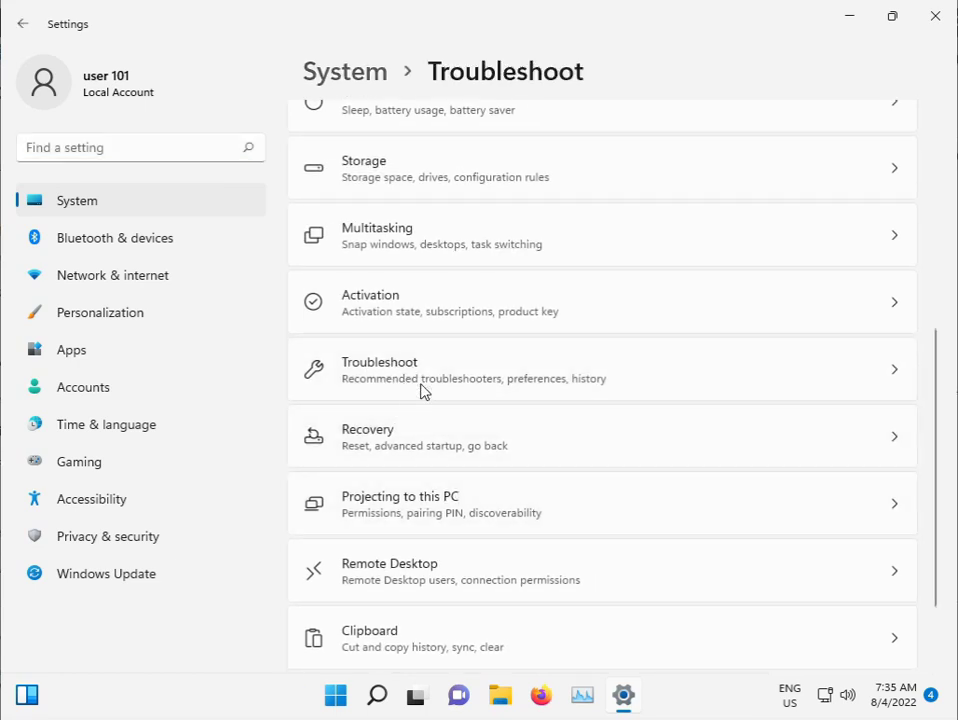
{"action": "left_click", "coordinate": [532, 300]}
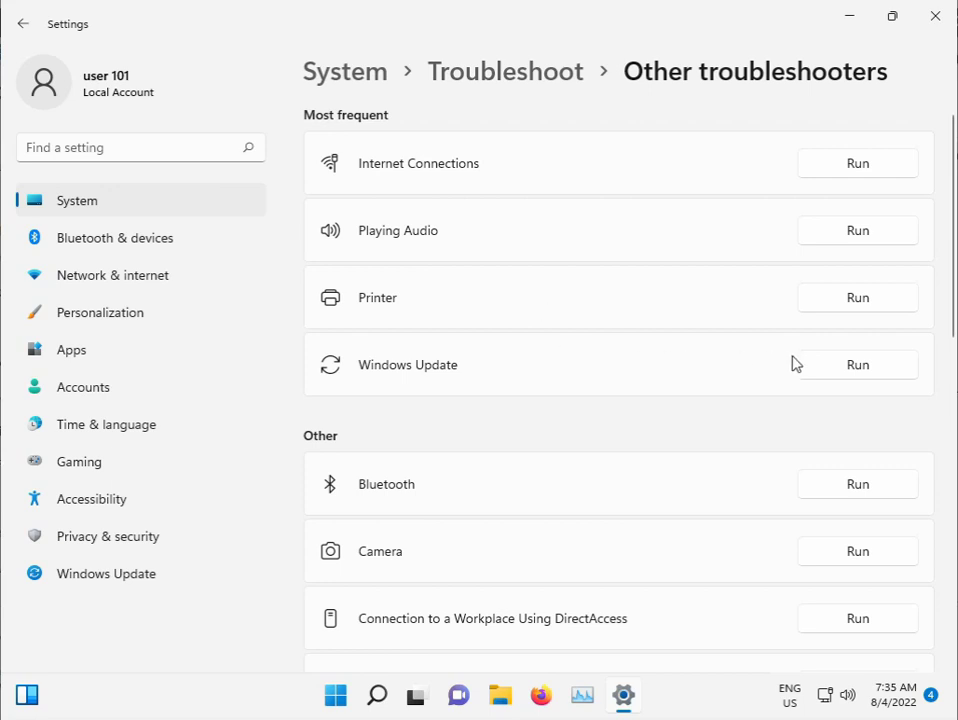
{"action": "left_click", "coordinate": [830, 364]}
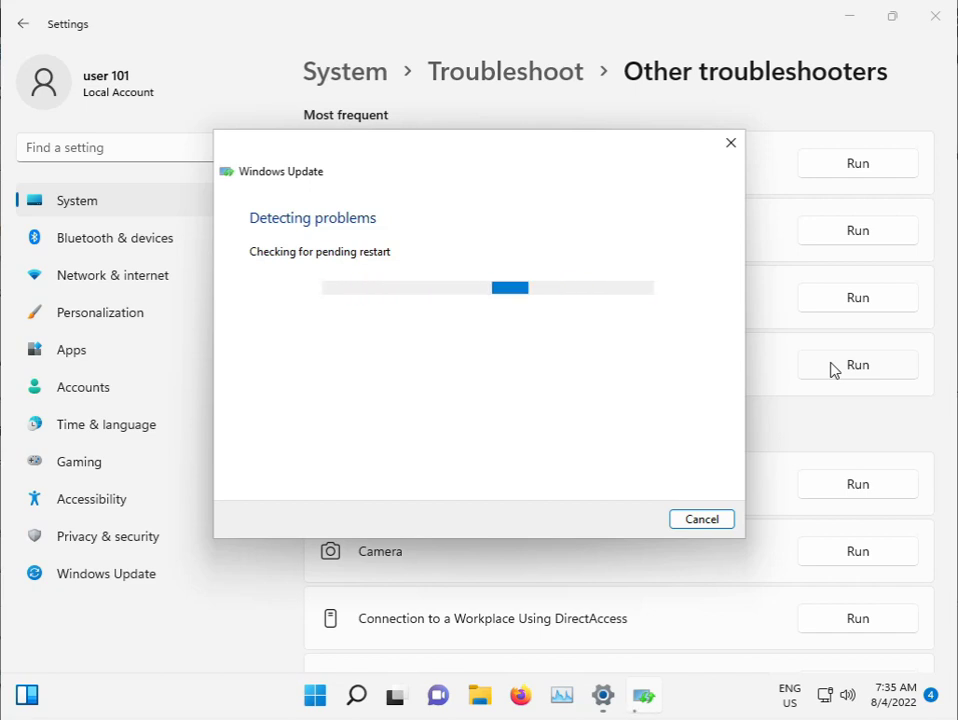
{"action": "left_click", "coordinate": [932, 20]}
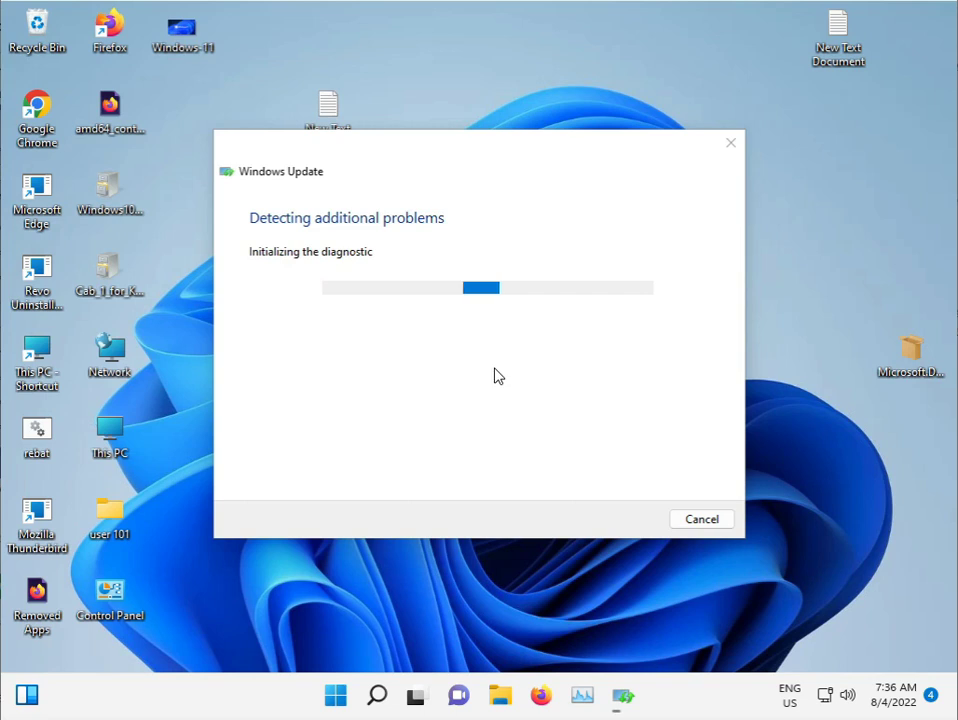
Find Command Prompt by searching for cmd, run it as administrator and allow it to make changes.
{"action": "key", "text": "super+r"}
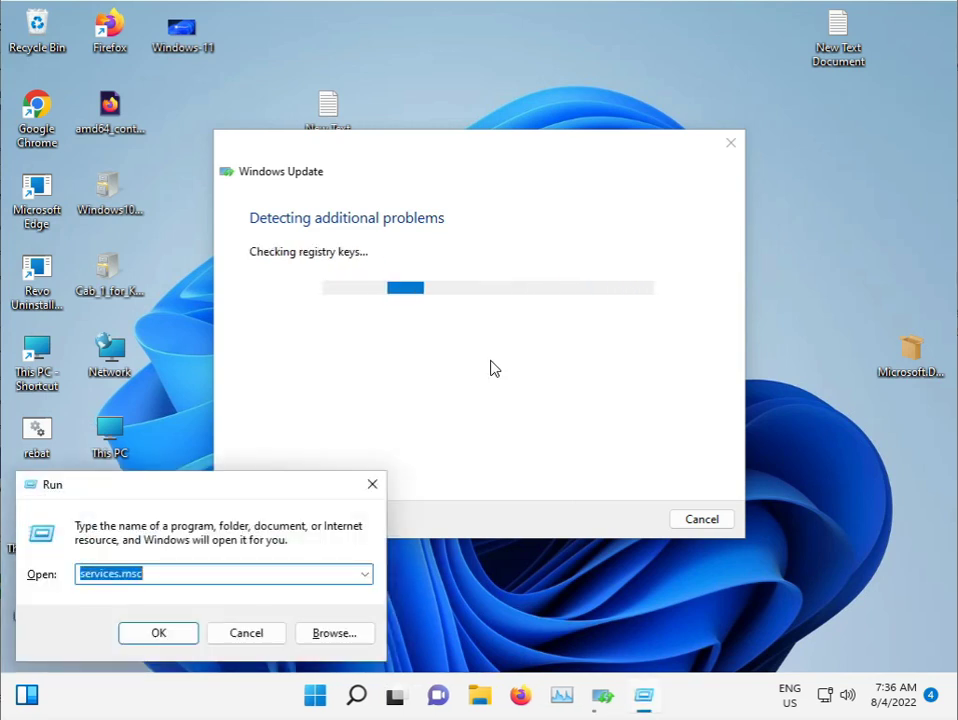
{"action": "left_click", "coordinate": [372, 484]}
{"action": "left_click", "coordinate": [346, 696]}
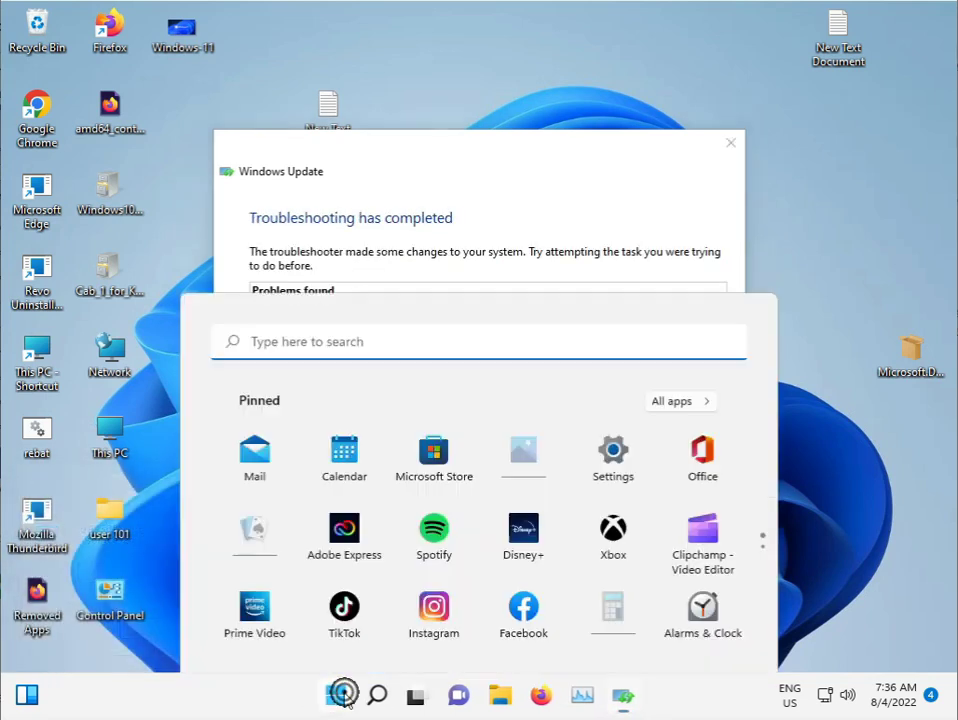
{"action": "type", "text": "cmd"}
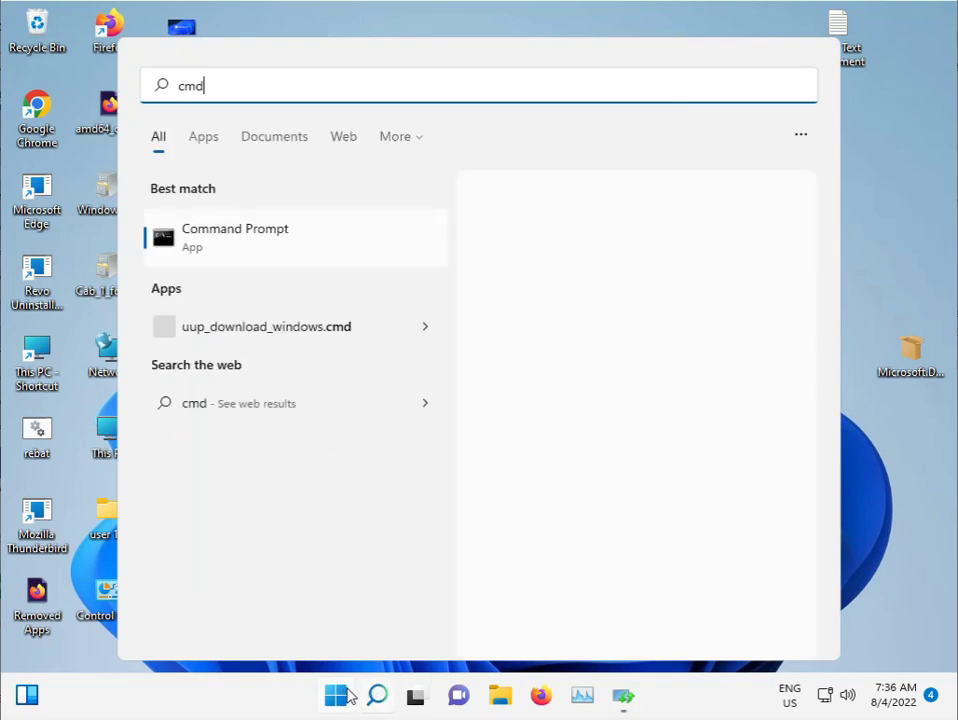
{"action": "right_click", "coordinate": [280, 249]}
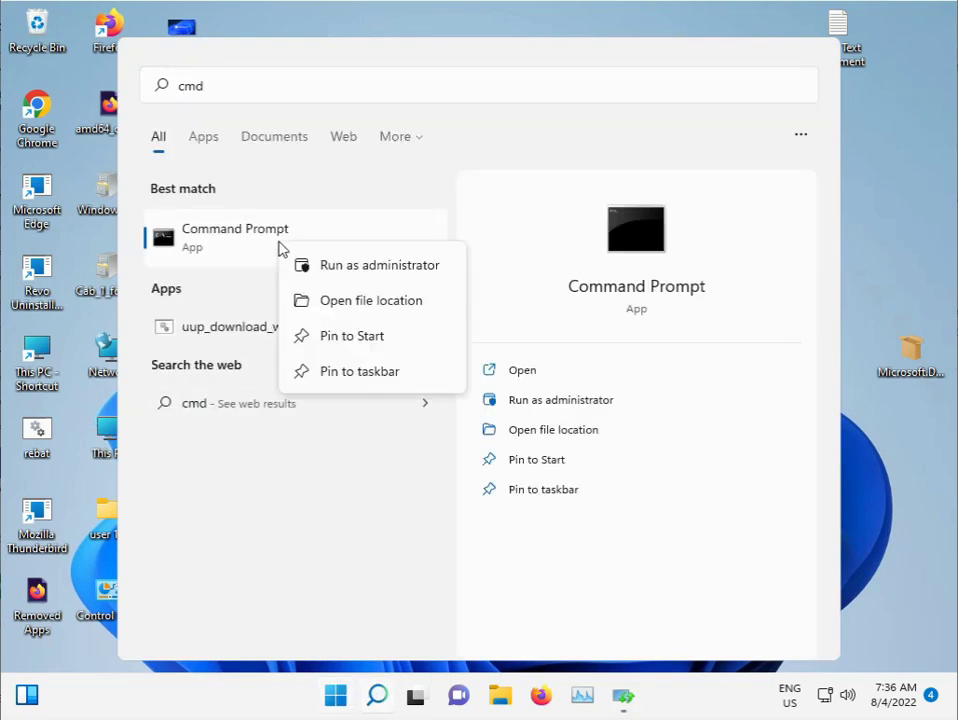
{"action": "left_click", "coordinate": [376, 268]}
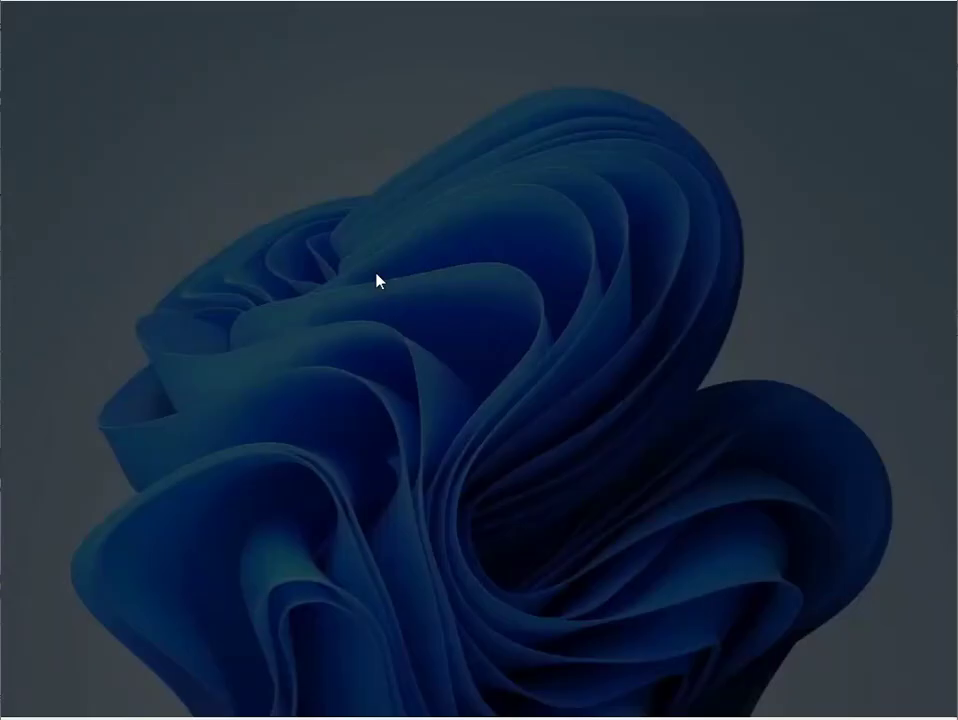
{"action": "left_click", "coordinate": [416, 490]}
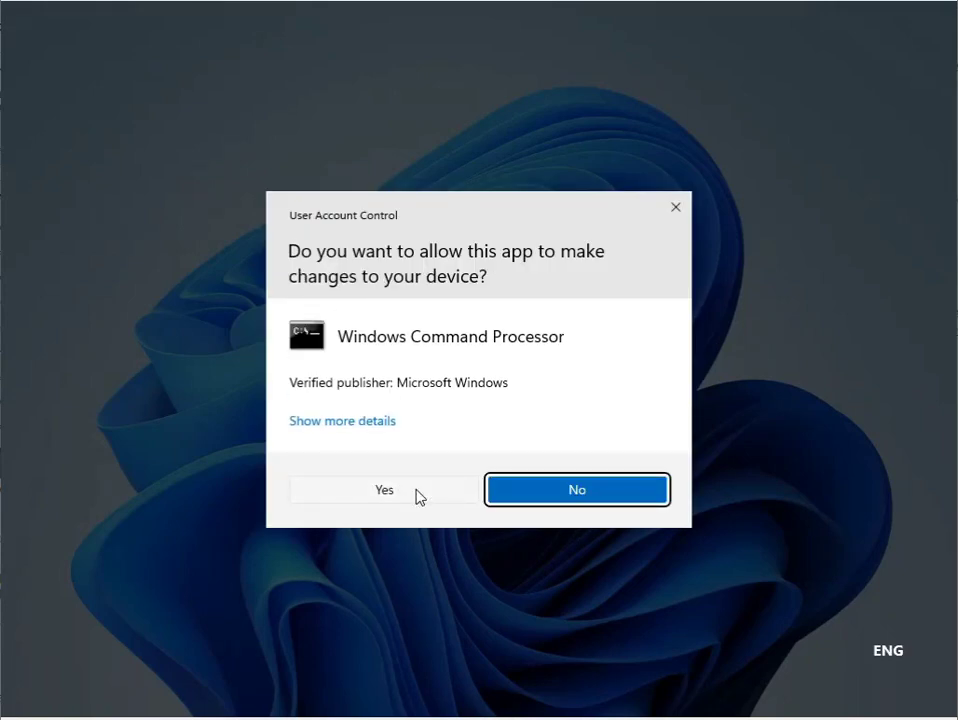
{"action": "left_click", "coordinate": [381, 490]}
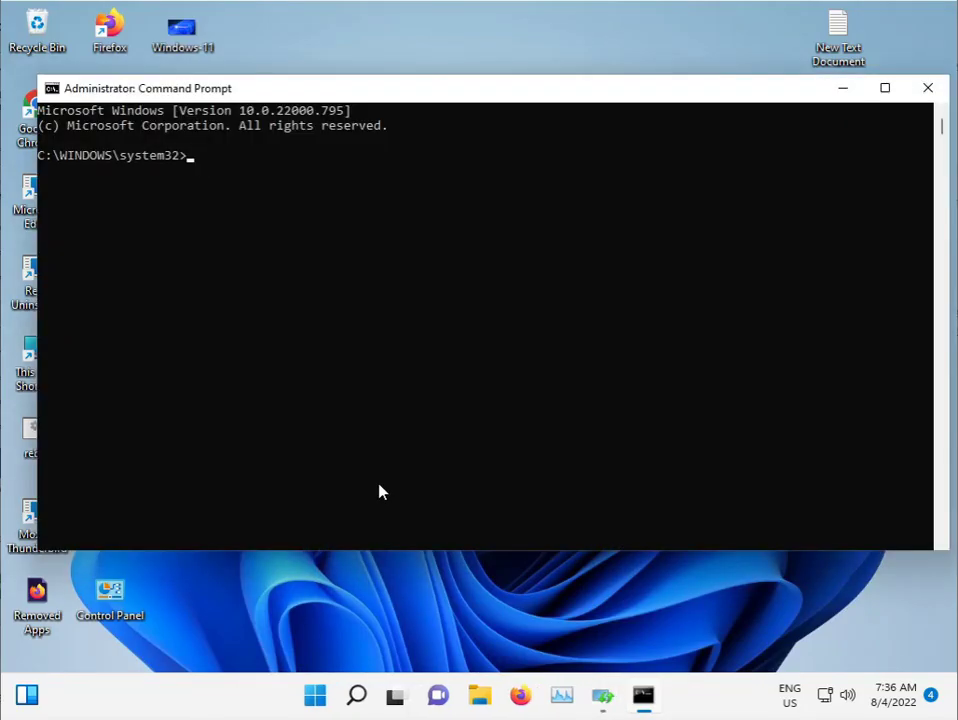
Close the completed Windows Update troubleshooter and start a system file scan with sfc /scannow in the administrator Command Prompt.
{"action": "left_click", "coordinate": [603, 697]}
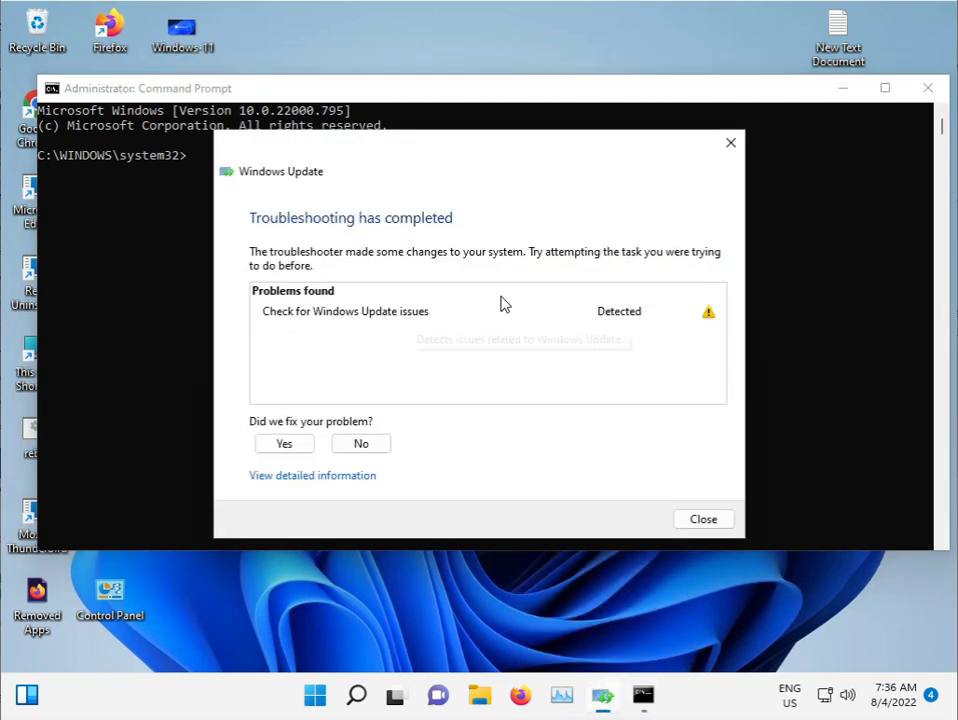
{"action": "left_click", "coordinate": [740, 144]}
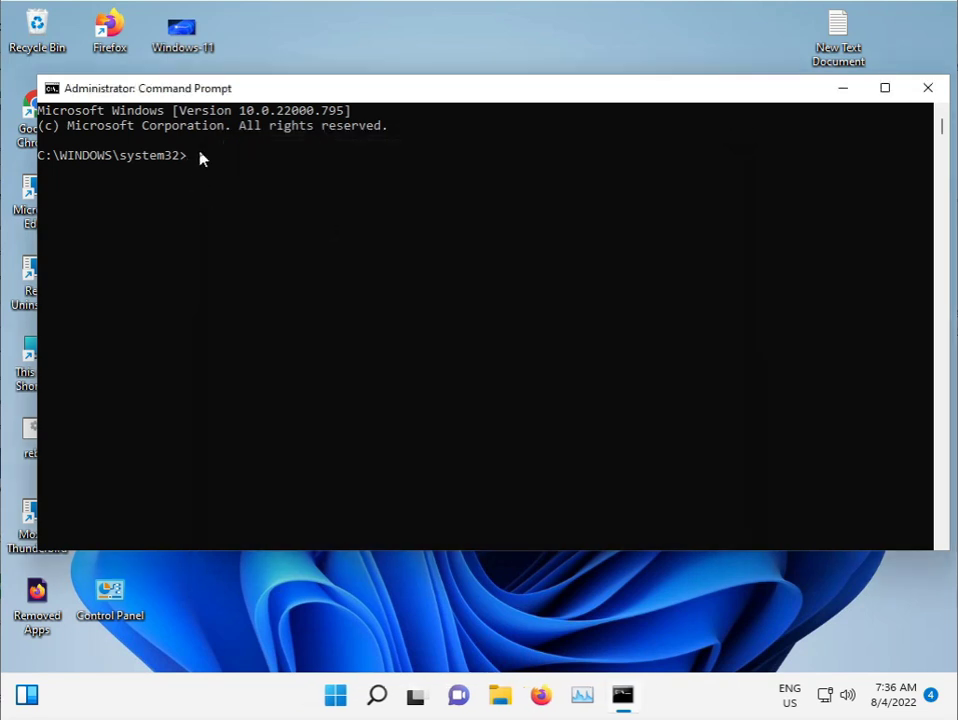
{"action": "left_click", "coordinate": [199, 157]}
{"action": "left_click", "coordinate": [192, 157]}
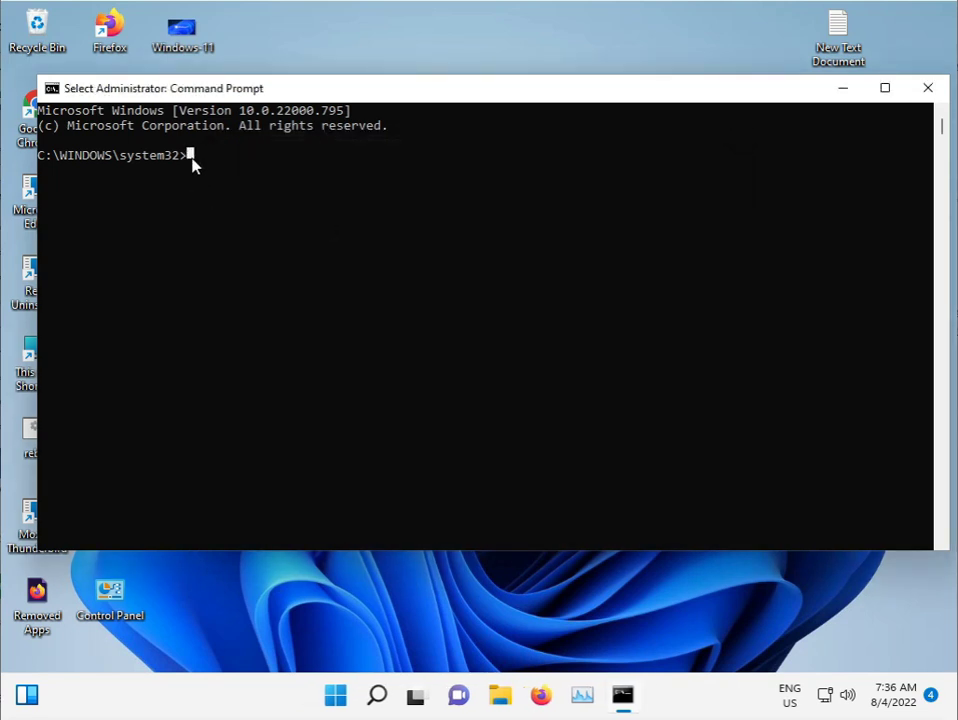
{"action": "key", "text": "Escape"}
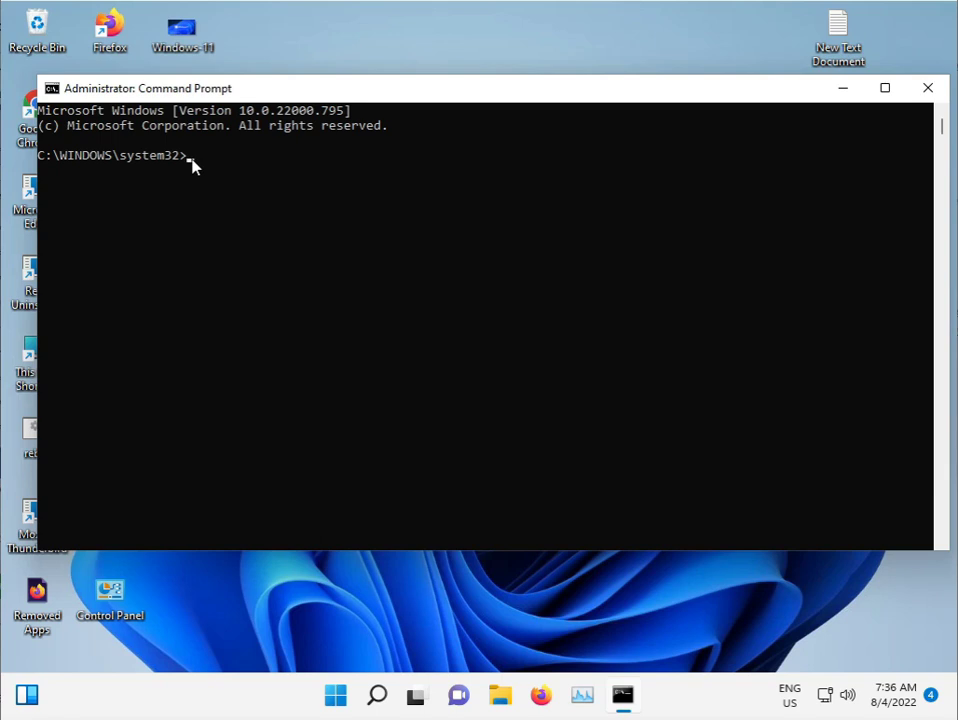
{"action": "type", "text": "sfc /scannow"}
{"action": "key", "text": "Return"}
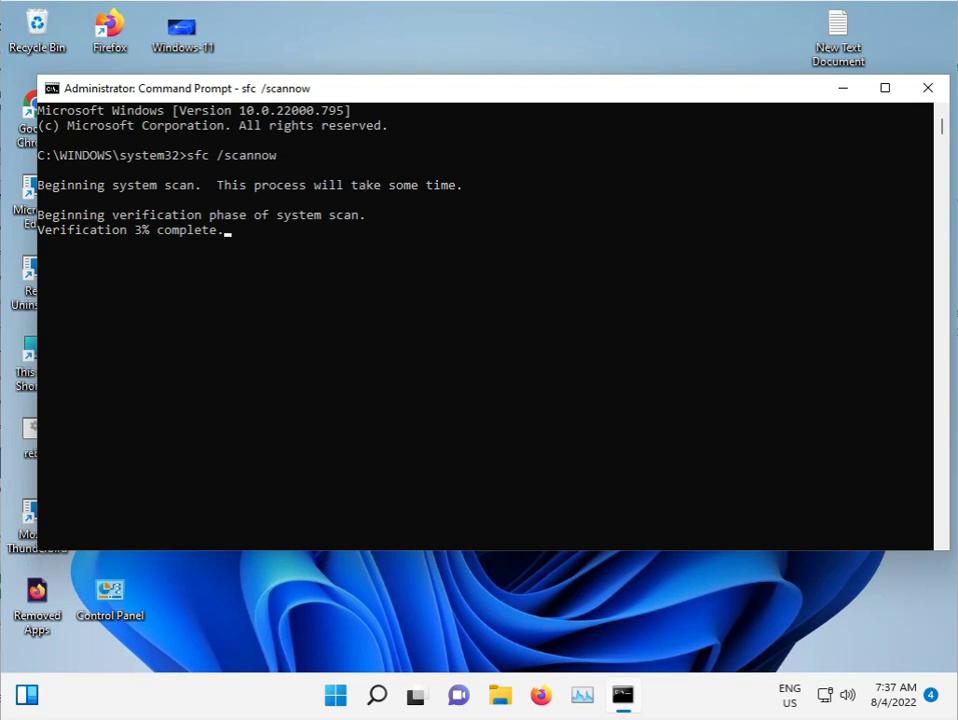
Switch to Google Chrome, search for ".net framework repair tool offline" and open Microsoft's support page about the repair tool.
{"action": "left_click", "coordinate": [839, 92]}
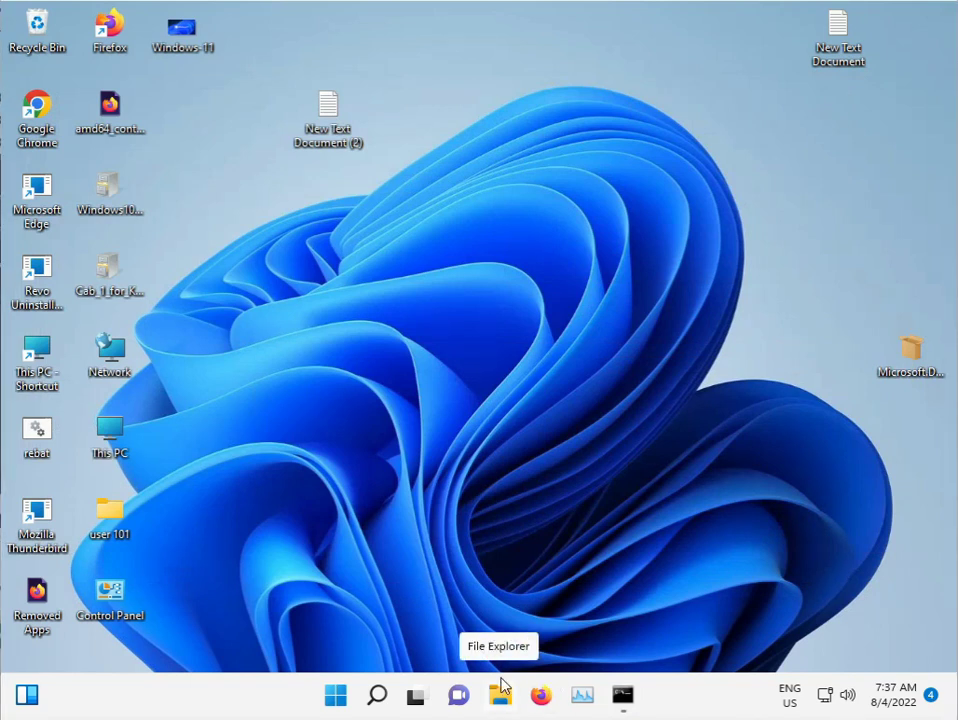
{"action": "double_click", "coordinate": [40, 108]}
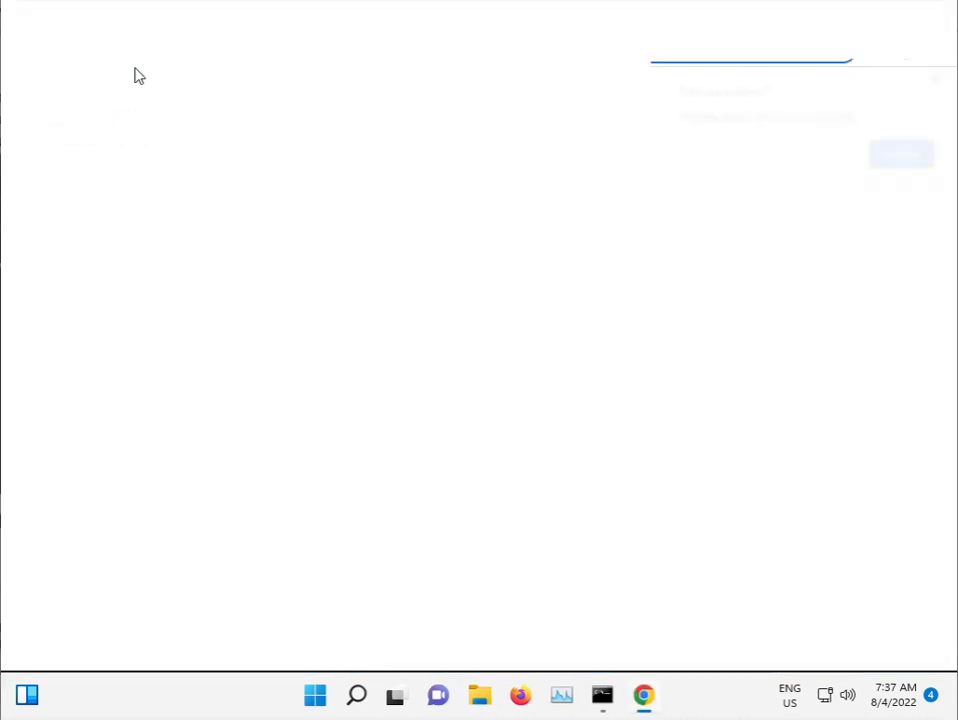
{"action": "left_click", "coordinate": [939, 78]}
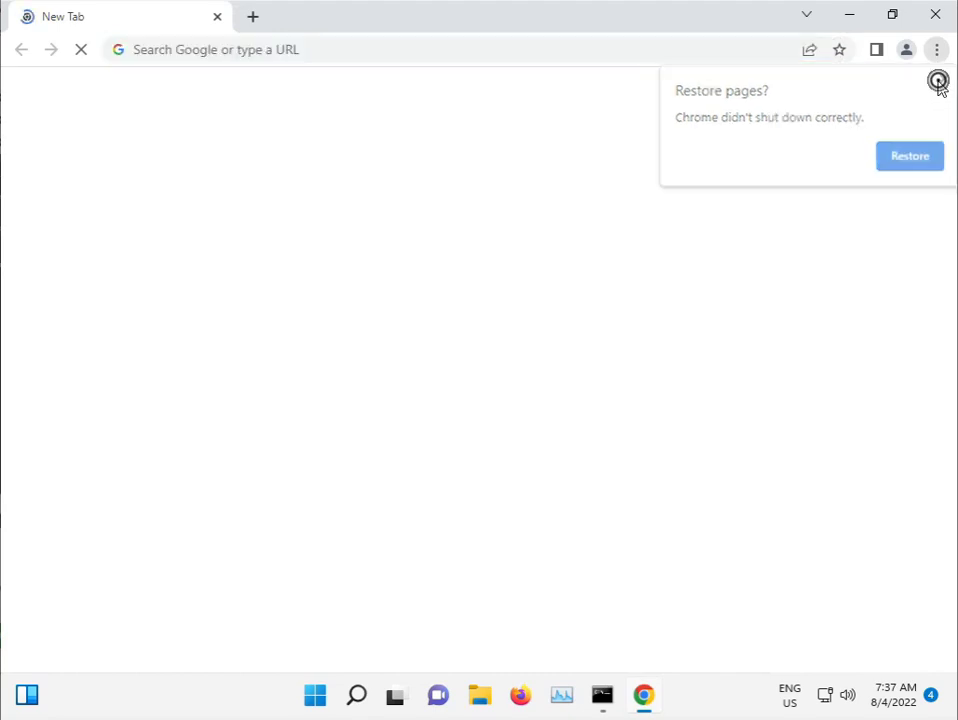
{"action": "left_click", "coordinate": [404, 49]}
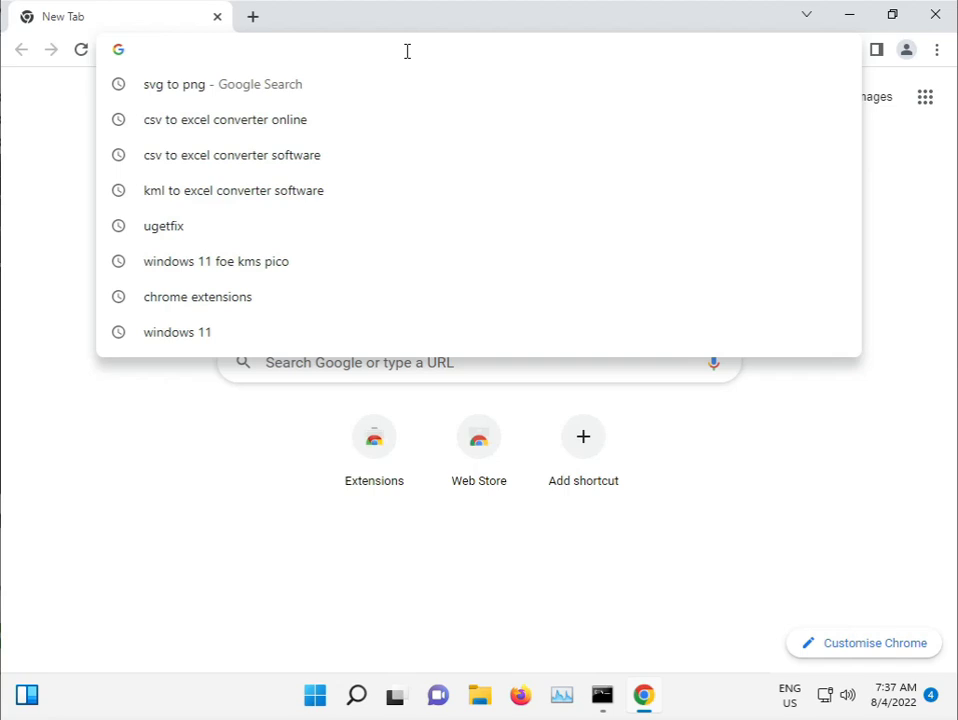
{"action": "type", "text": ".net"}
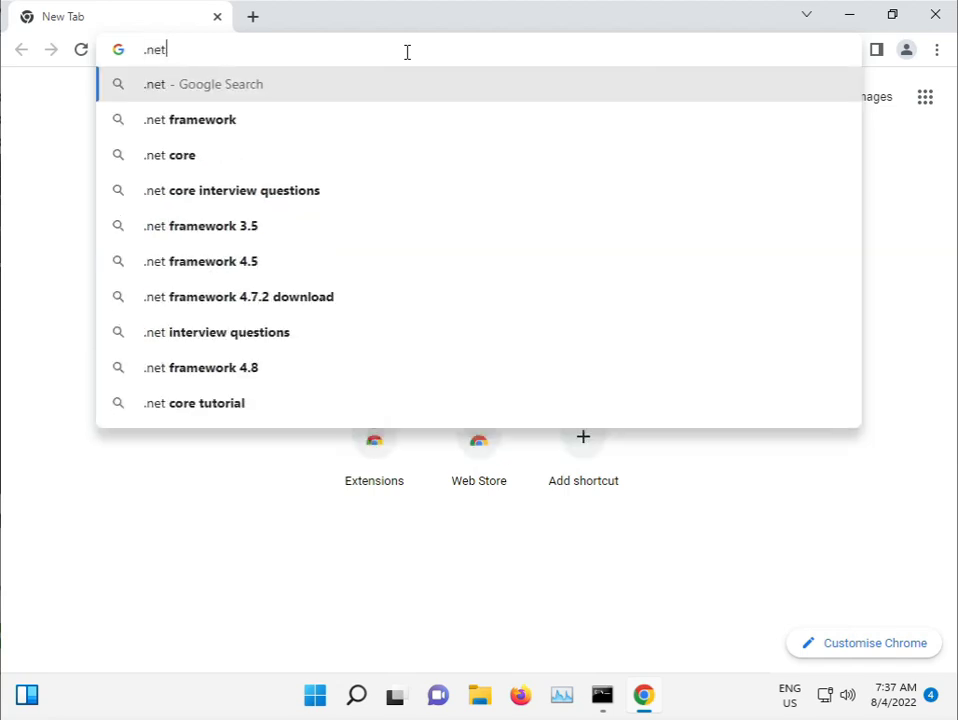
{"action": "key", "text": "Down"}
{"action": "key", "text": "Right"}
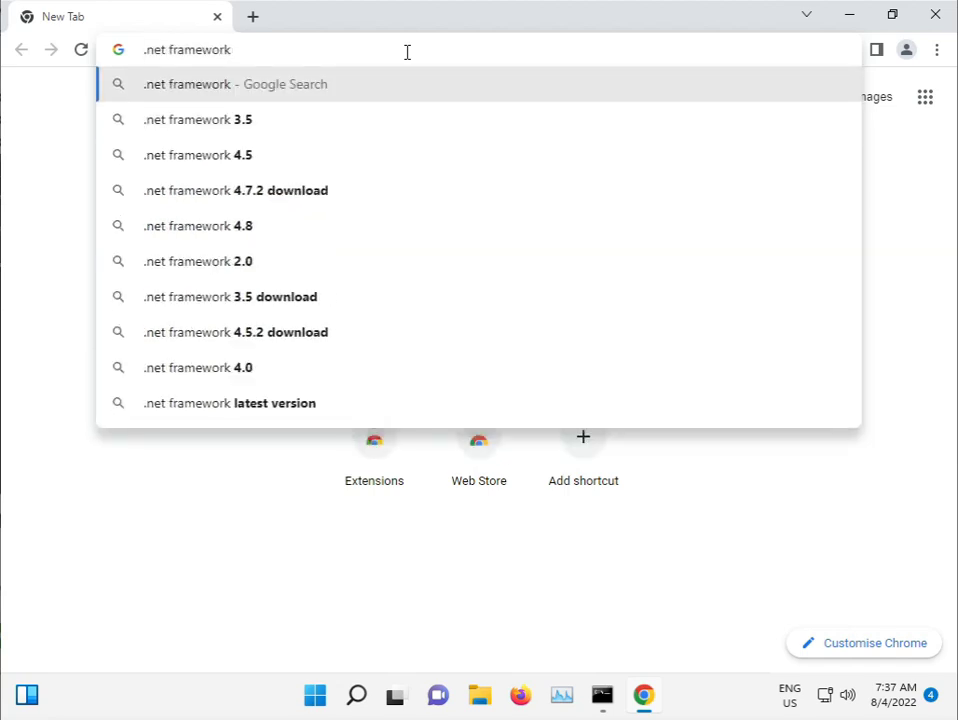
{"action": "type", "text": "repai"}
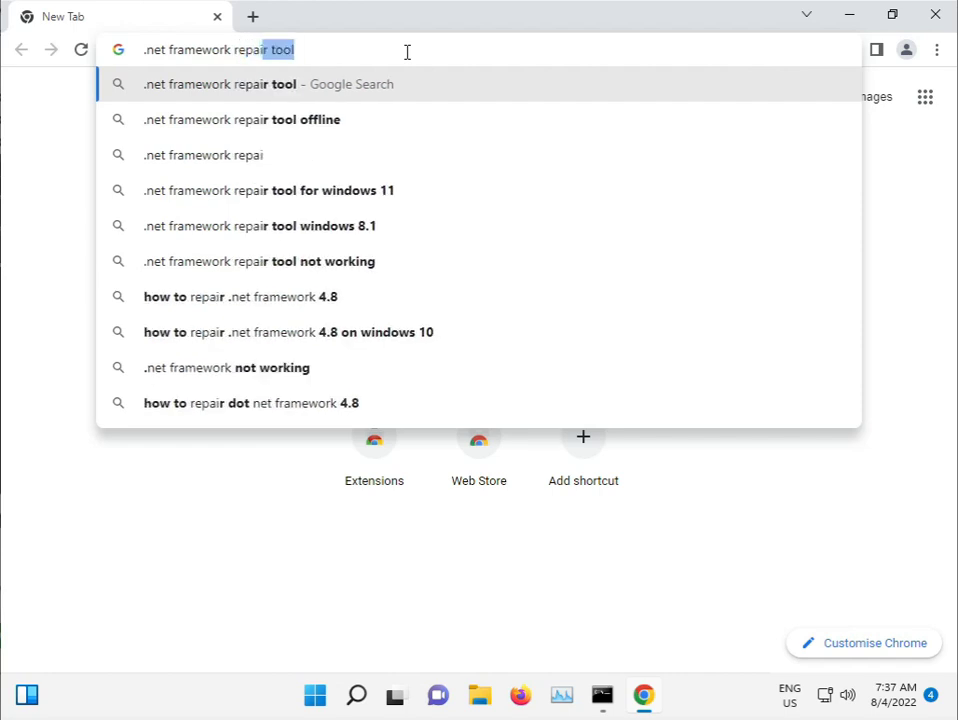
{"action": "key", "text": "Down"}
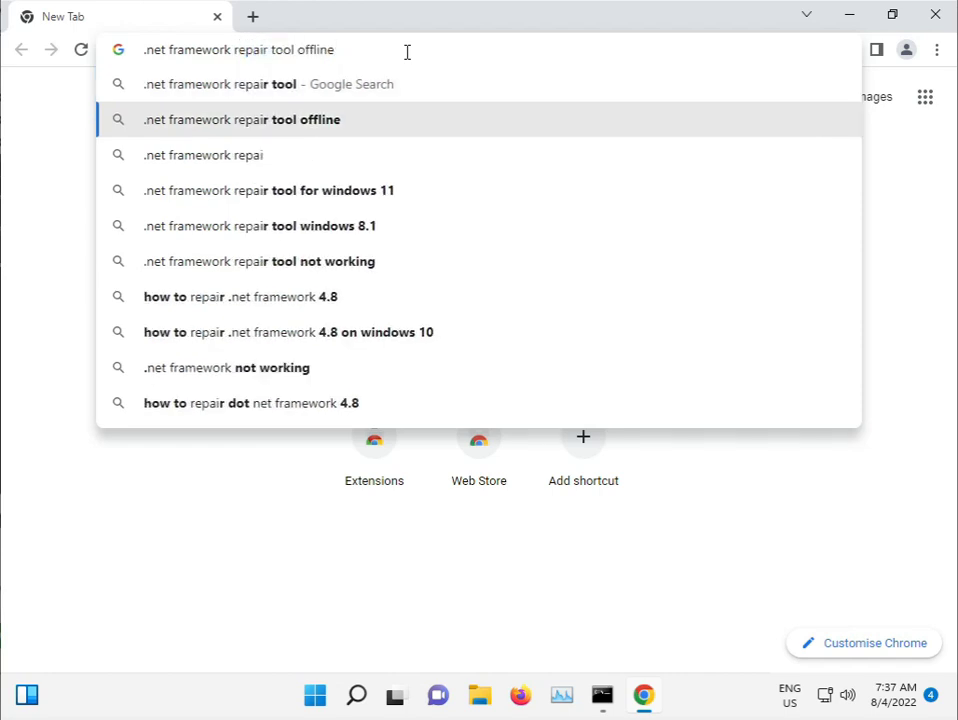
{"action": "key", "text": "Return"}
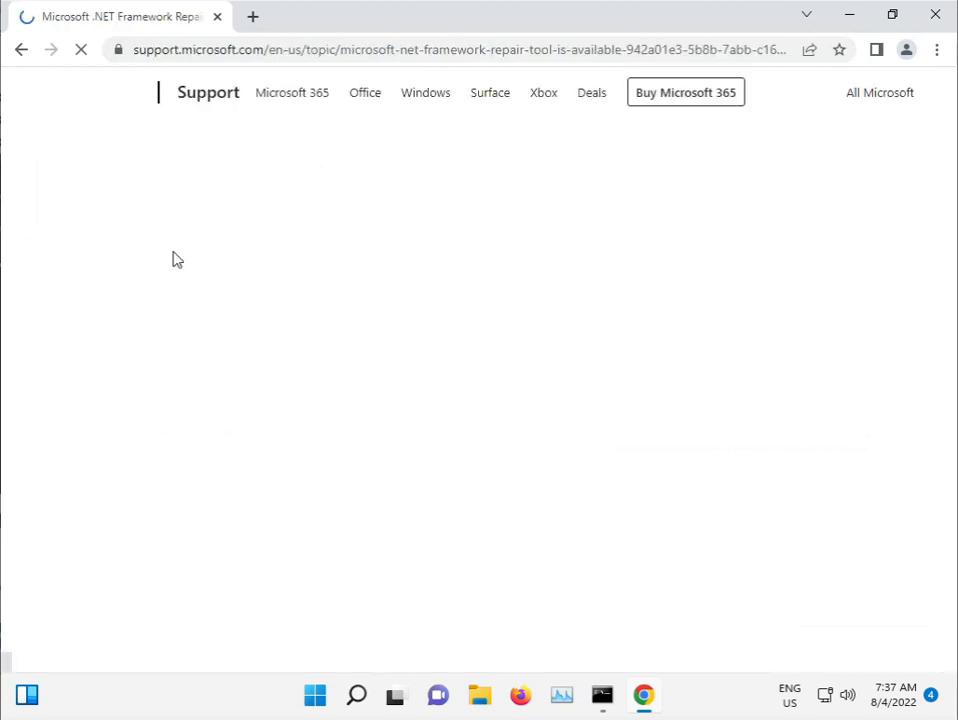
Find the download information on the support page and download netfxrepairtool.exe.
{"action": "scroll", "coordinate": [357, 451], "scroll_direction": "down", "scroll_amount": 5}
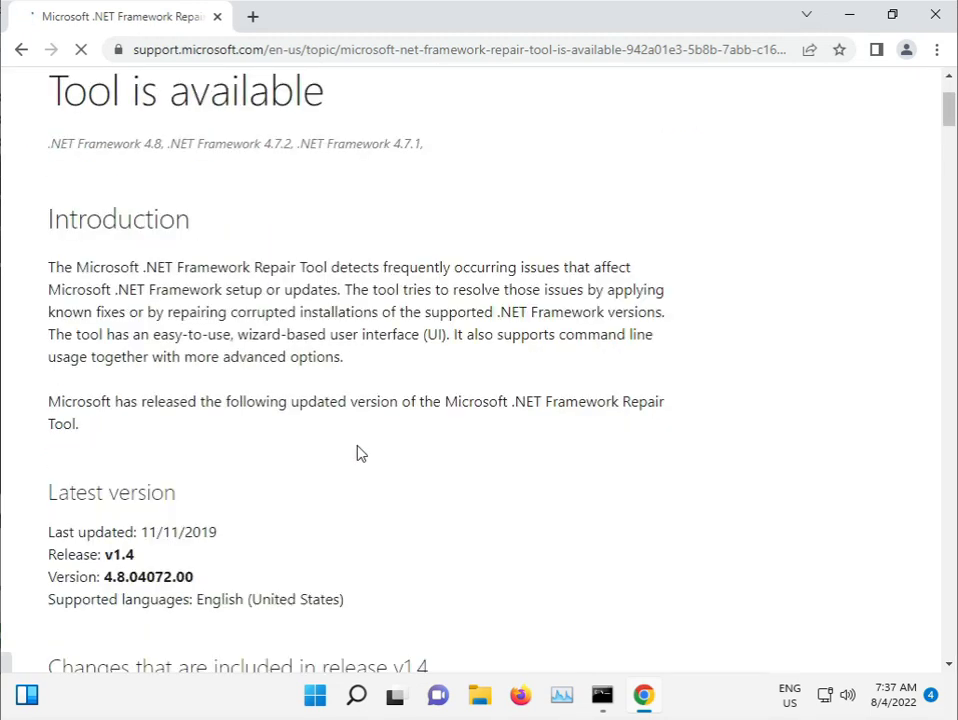
{"action": "scroll", "coordinate": [358, 452], "scroll_direction": "down", "scroll_amount": 6}
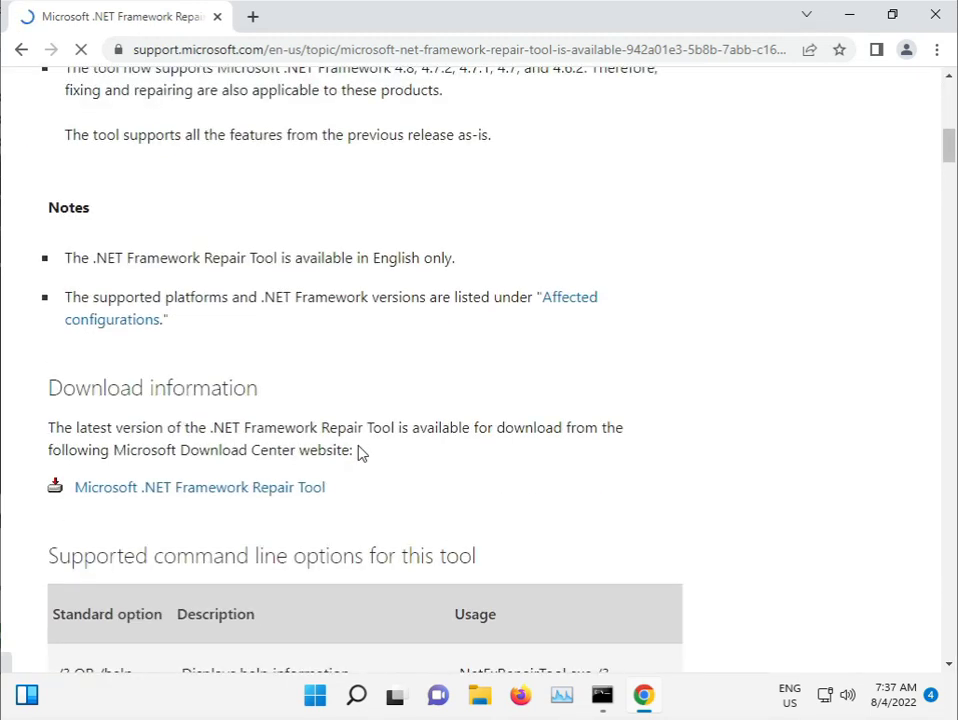
{"action": "scroll", "coordinate": [360, 452], "scroll_direction": "down", "scroll_amount": 8}
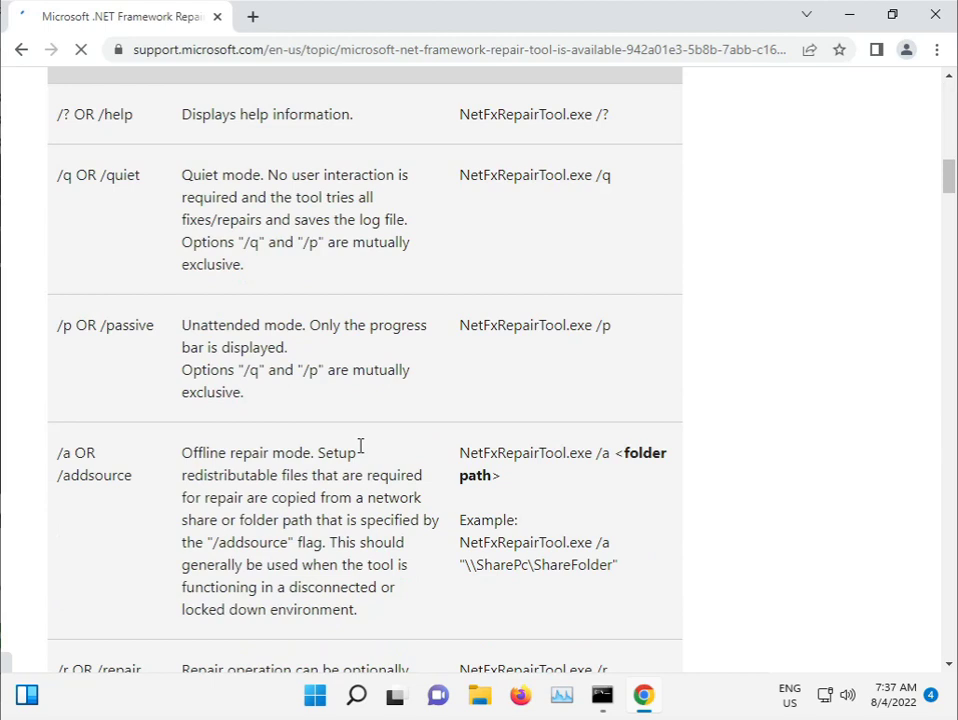
{"action": "scroll", "coordinate": [362, 453], "scroll_direction": "down", "scroll_amount": 8}
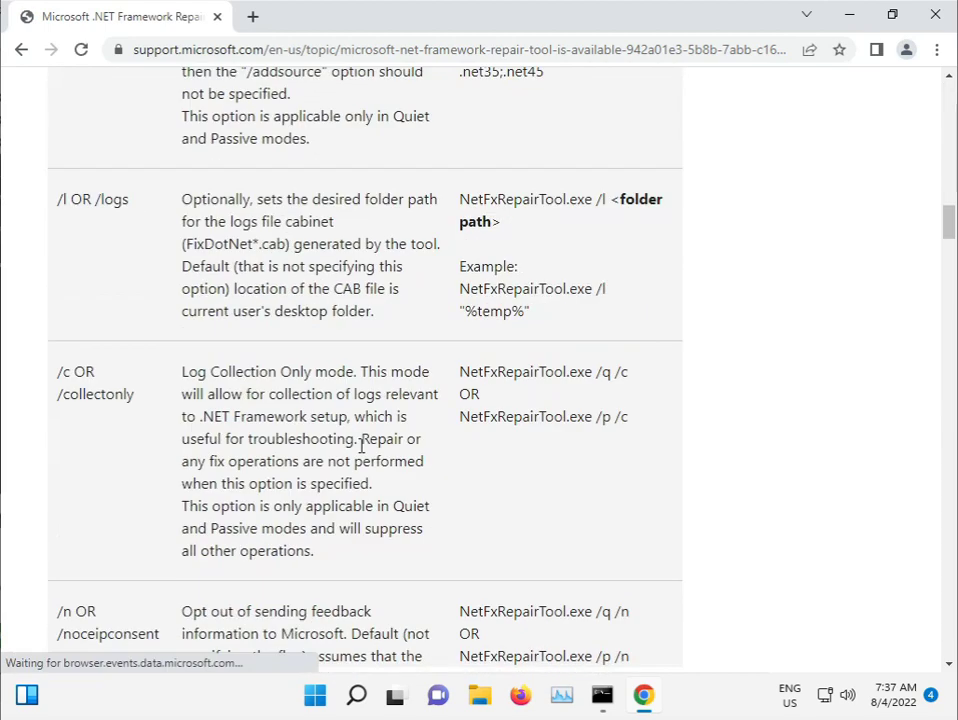
{"action": "scroll", "coordinate": [362, 453], "scroll_direction": "down", "scroll_amount": 6}
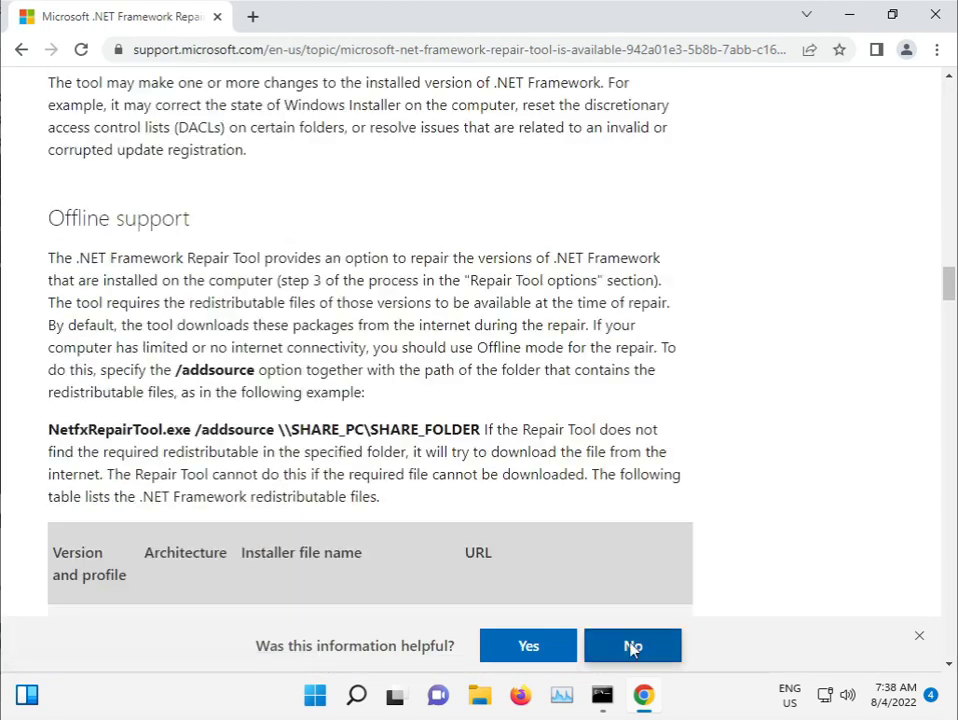
{"action": "scroll", "coordinate": [658, 643], "scroll_direction": "up", "scroll_amount": 15}
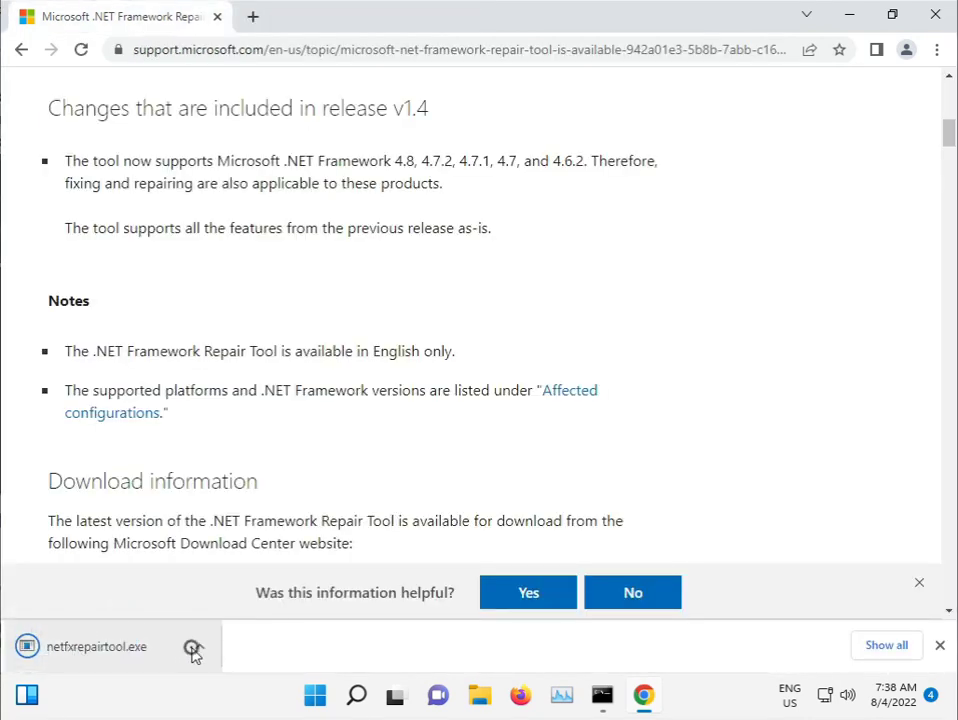
Launch the downloaded netfxrepairtool.exe, allow it to make changes and accept the .NET Framework Repair Tool's license terms.
{"action": "left_click", "coordinate": [196, 646]}
{"action": "left_click", "coordinate": [246, 524]}
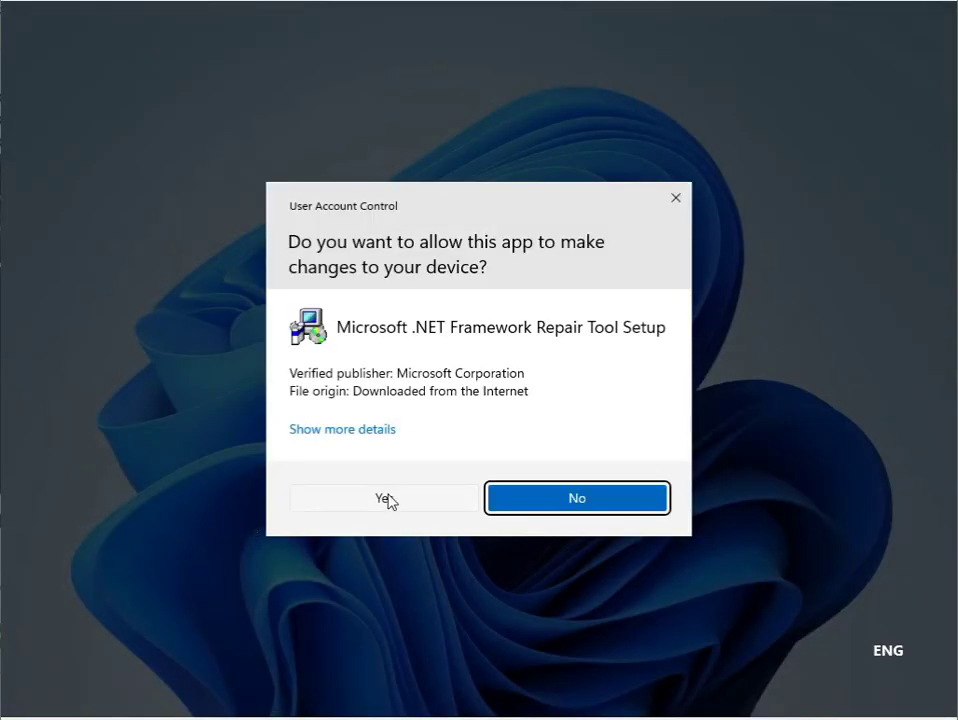
{"action": "left_click", "coordinate": [388, 499]}
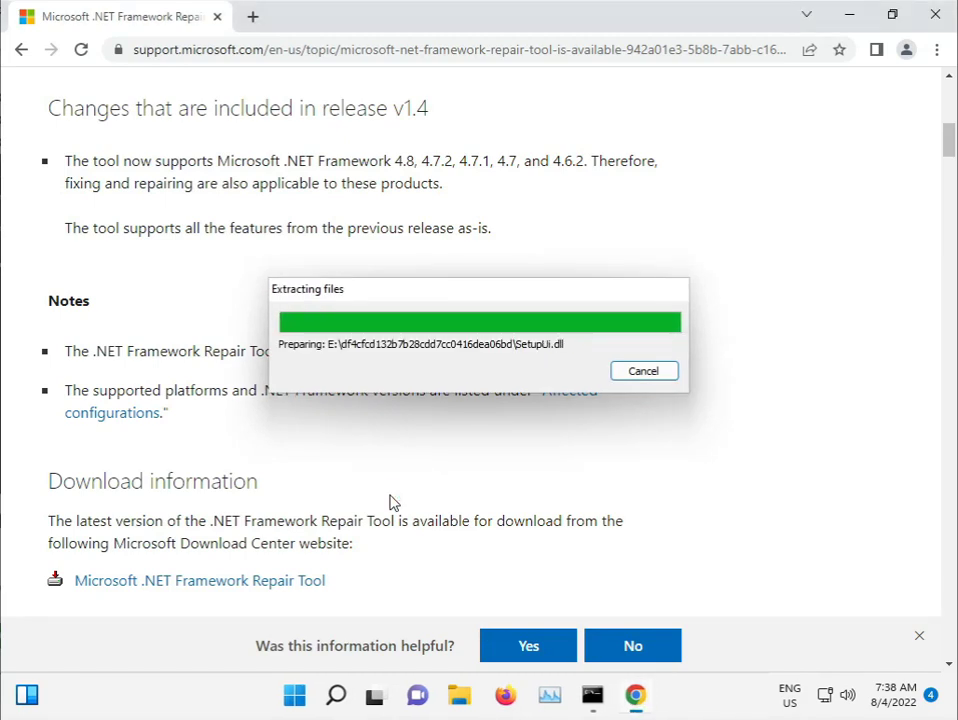
{"action": "left_click", "coordinate": [372, 485]}
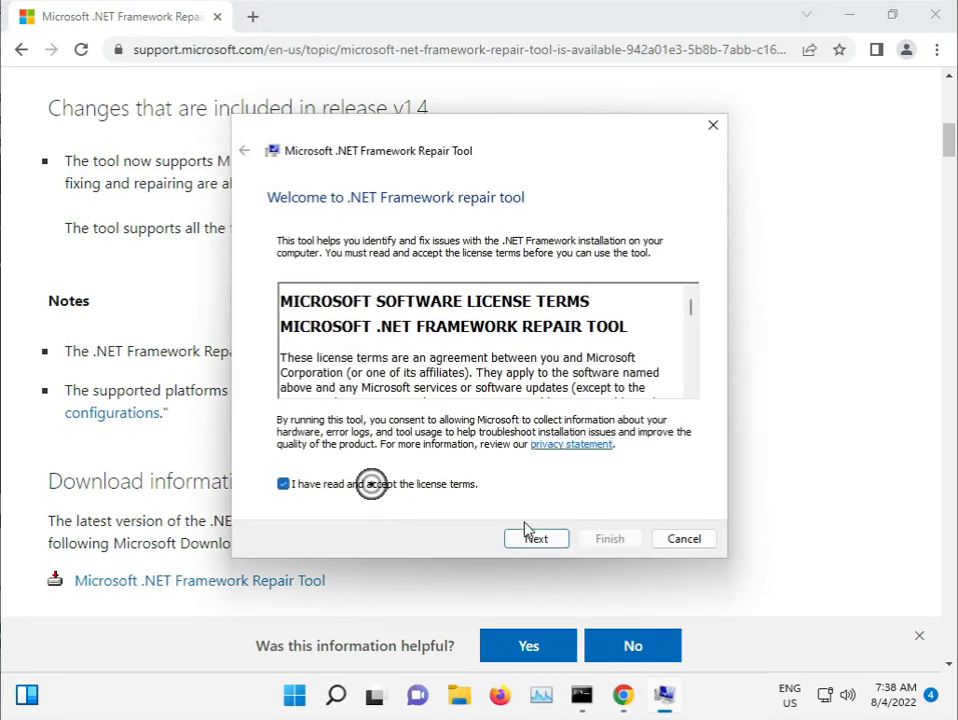
Run the .NET Framework Repair Tool through its issue detection and repair stages, finish it and minimize the browser window.
{"action": "left_click", "coordinate": [555, 541]}
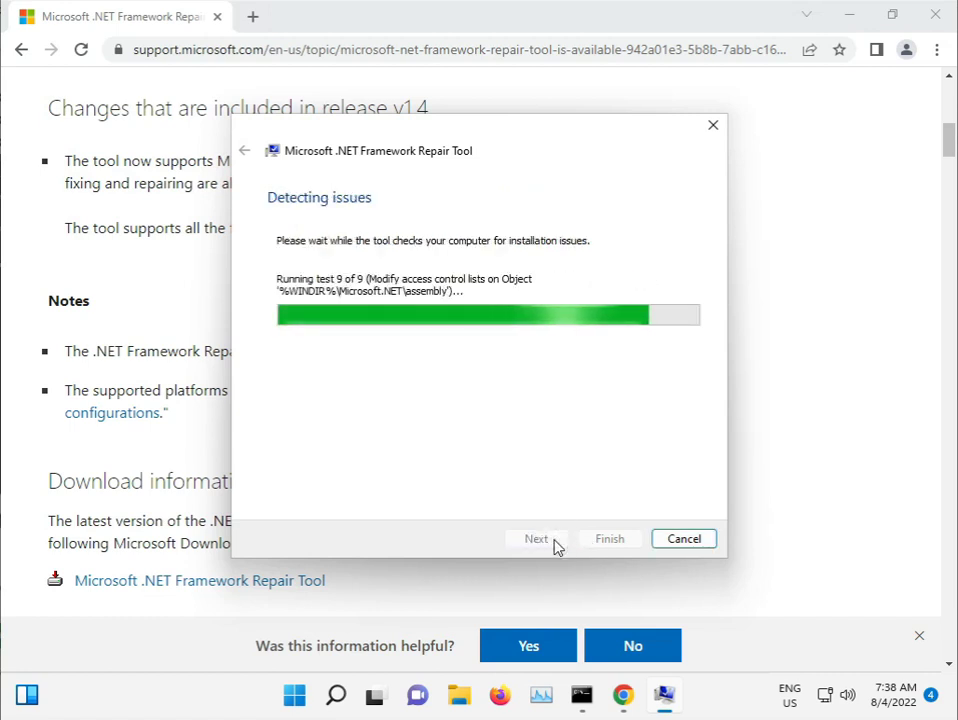
{"action": "left_click", "coordinate": [555, 543]}
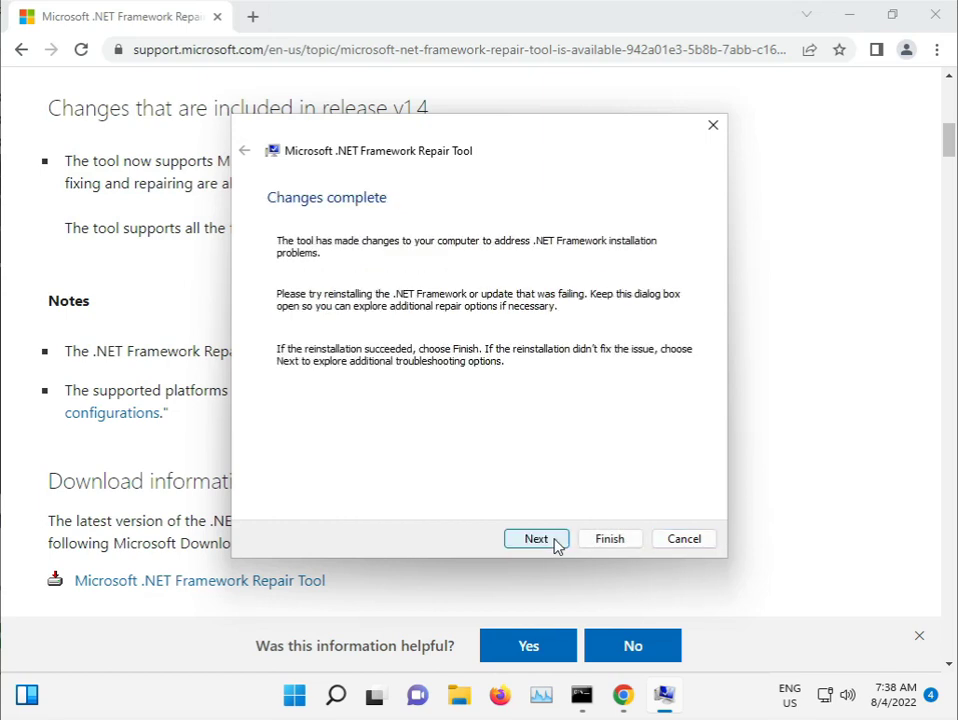
{"action": "left_click", "coordinate": [541, 540]}
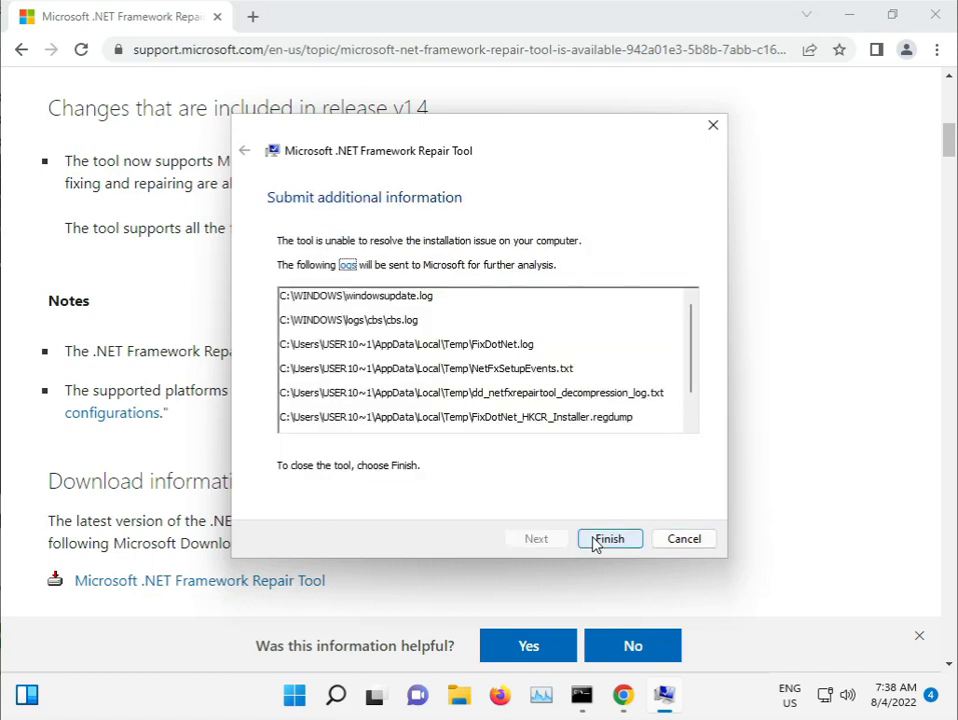
{"action": "left_click", "coordinate": [594, 541]}
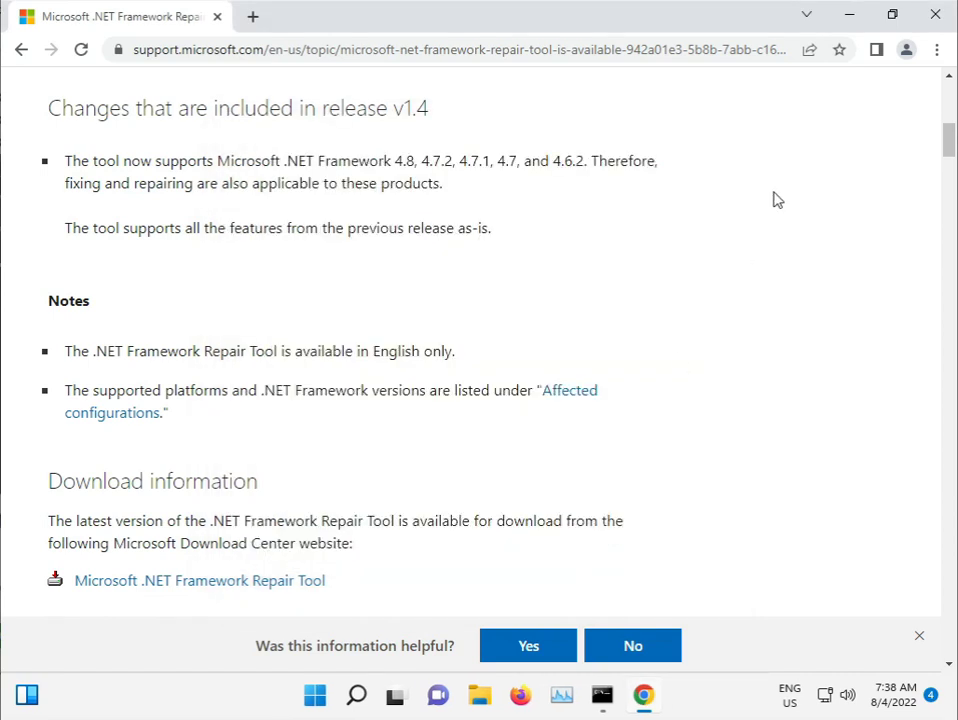
{"action": "left_click", "coordinate": [849, 13]}
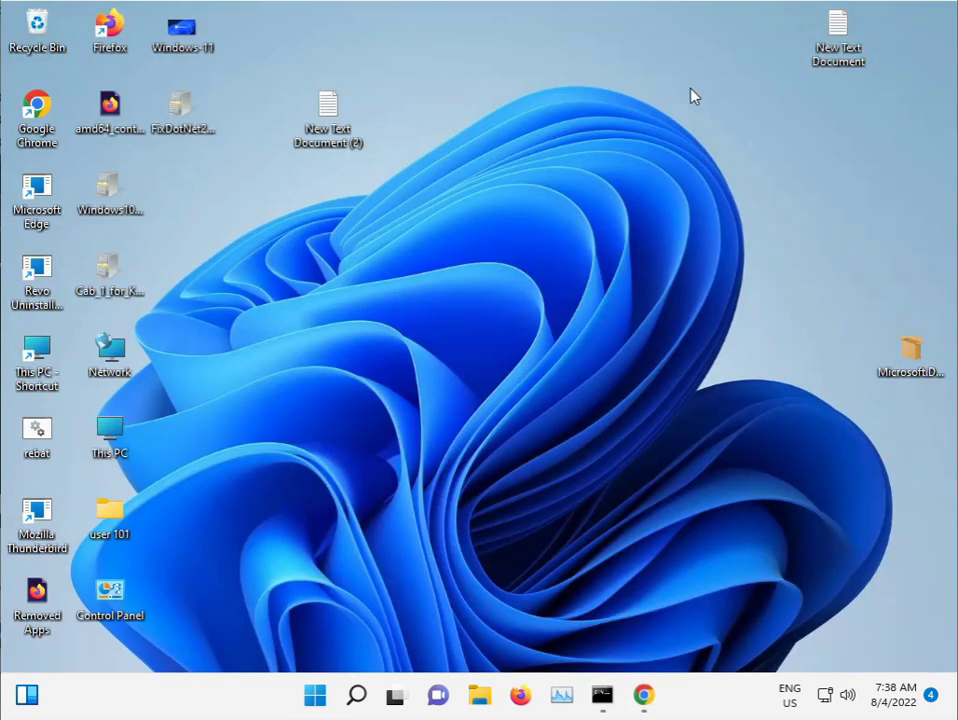
{"action": "left_click", "coordinate": [316, 700]}
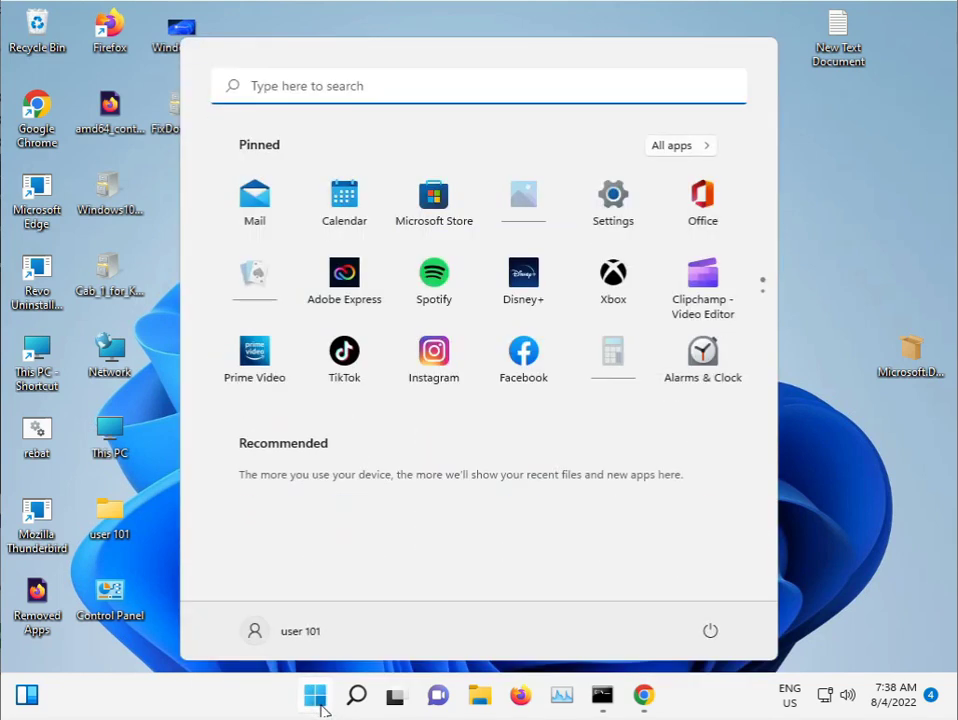
{"action": "left_click", "coordinate": [783, 451]}
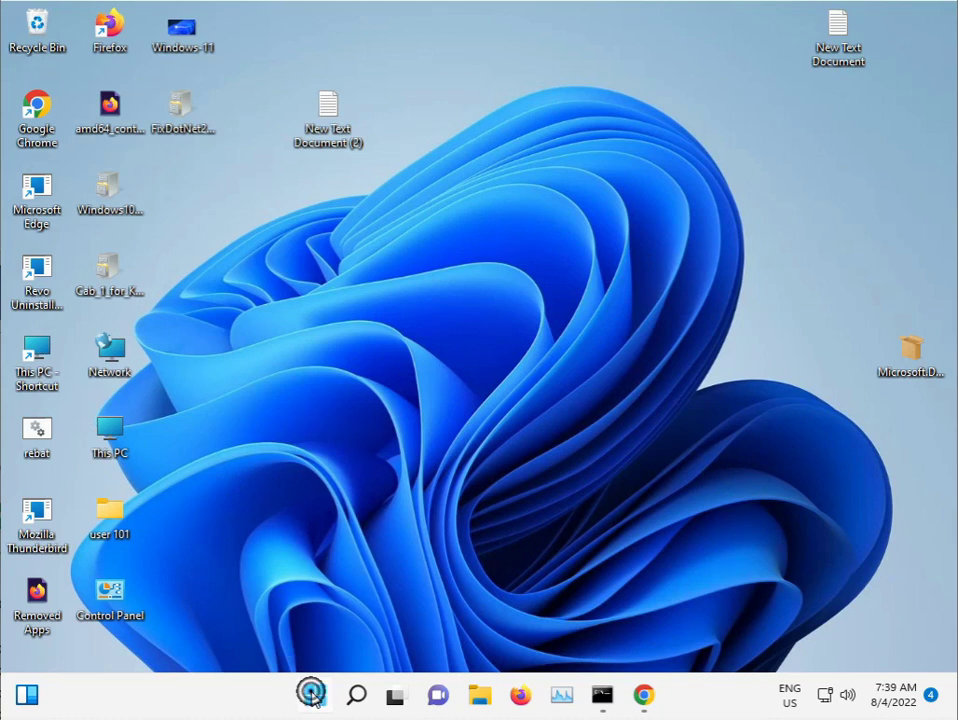
{"action": "left_click", "coordinate": [313, 697]}
{"action": "left_click", "coordinate": [141, 556]}
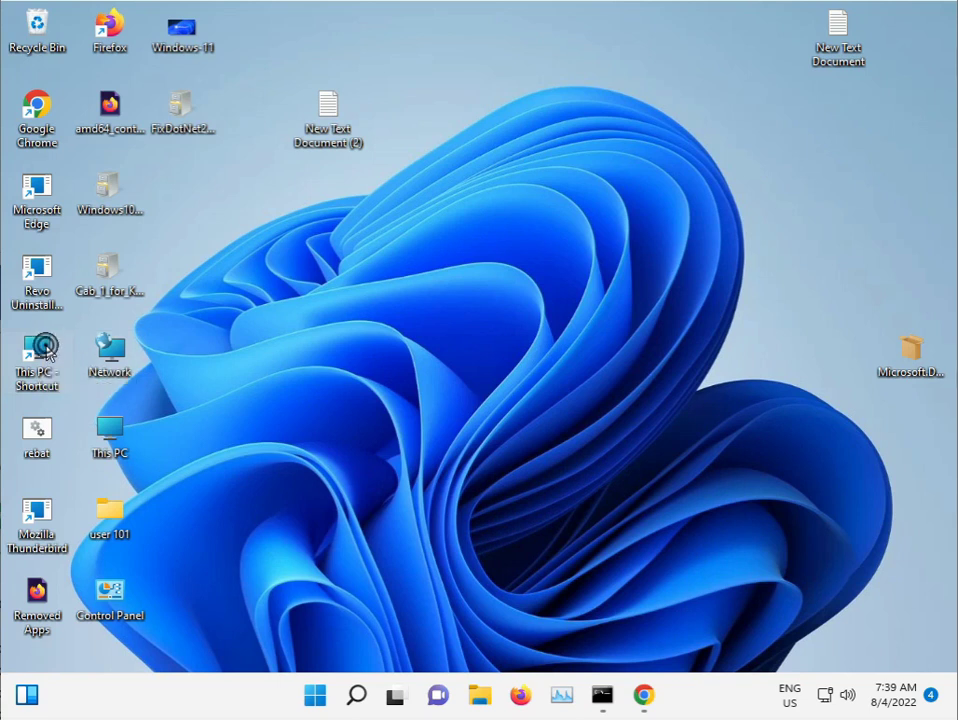
Open This PC and browse to the catroot2 folder in C:\Windows\System32.
{"action": "double_click", "coordinate": [45, 350]}
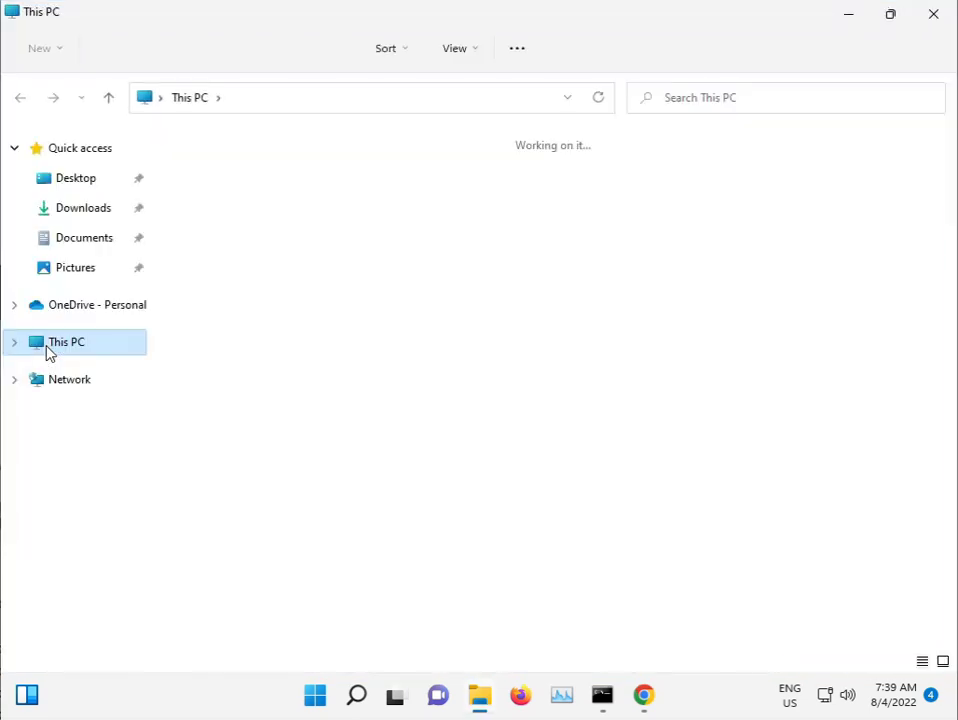
{"action": "double_click", "coordinate": [299, 320]}
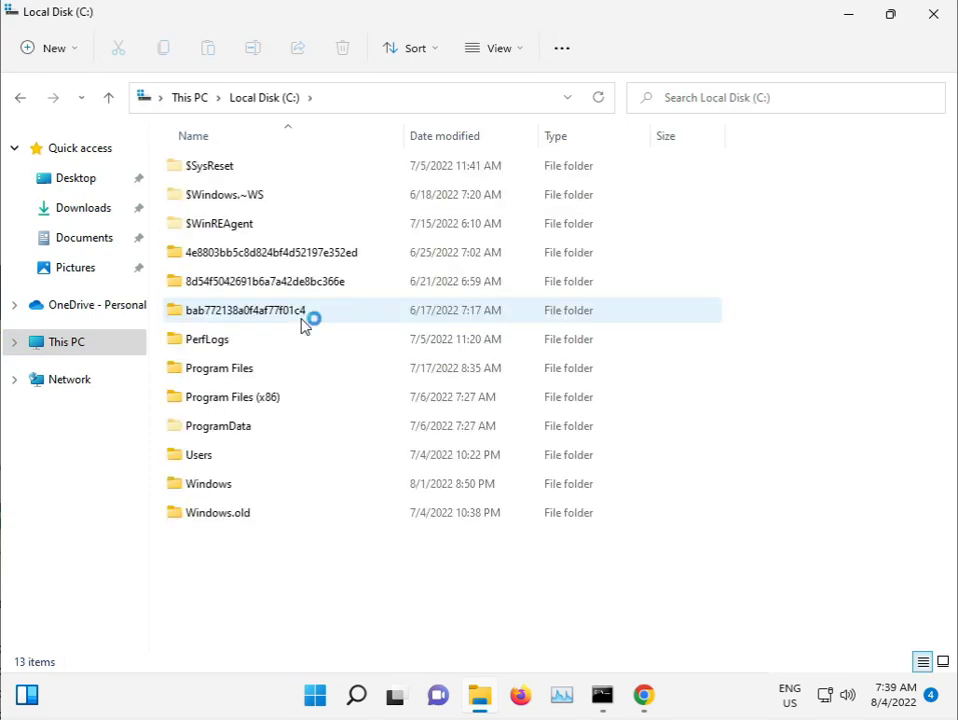
{"action": "double_click", "coordinate": [233, 487]}
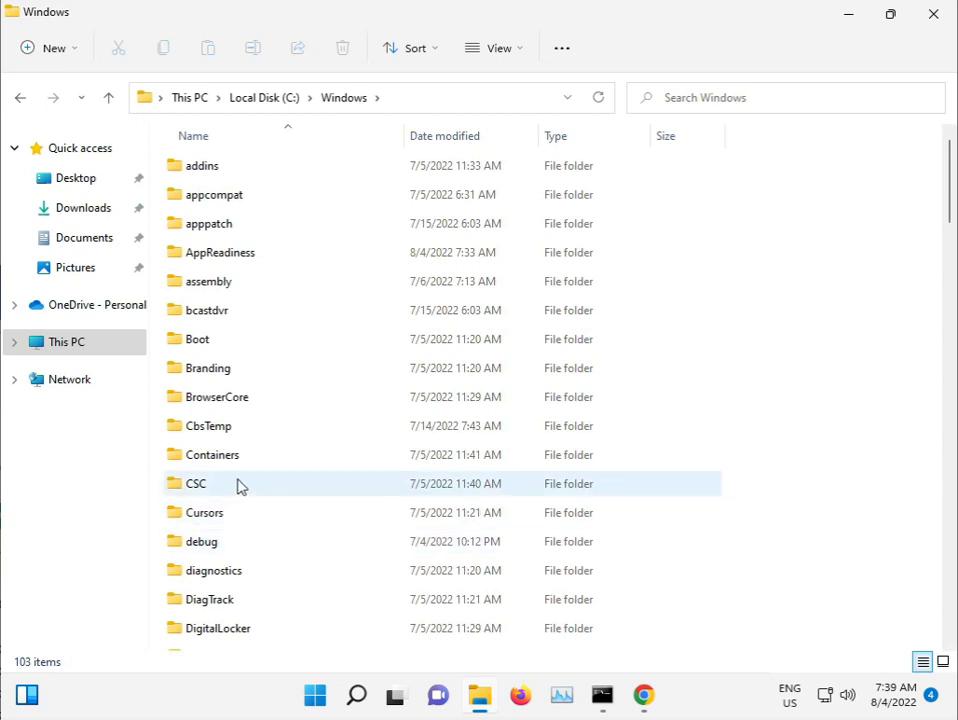
{"action": "scroll", "coordinate": [276, 509], "scroll_direction": "down", "scroll_amount": 6}
{"action": "scroll", "coordinate": [280, 510], "scroll_direction": "down", "scroll_amount": 5}
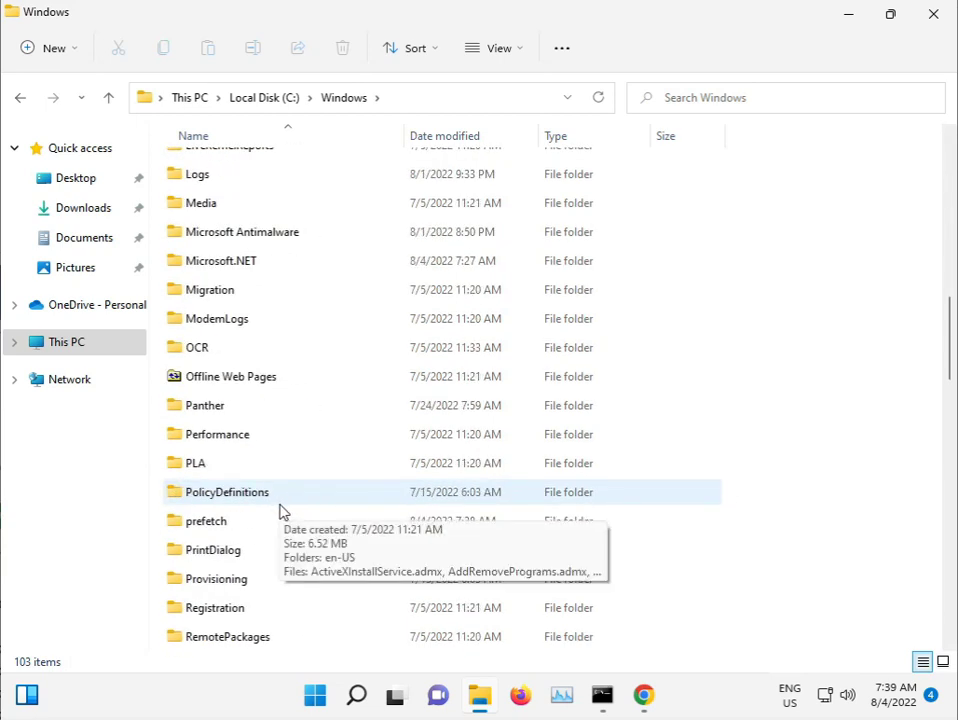
{"action": "scroll", "coordinate": [280, 511], "scroll_direction": "down", "scroll_amount": 9}
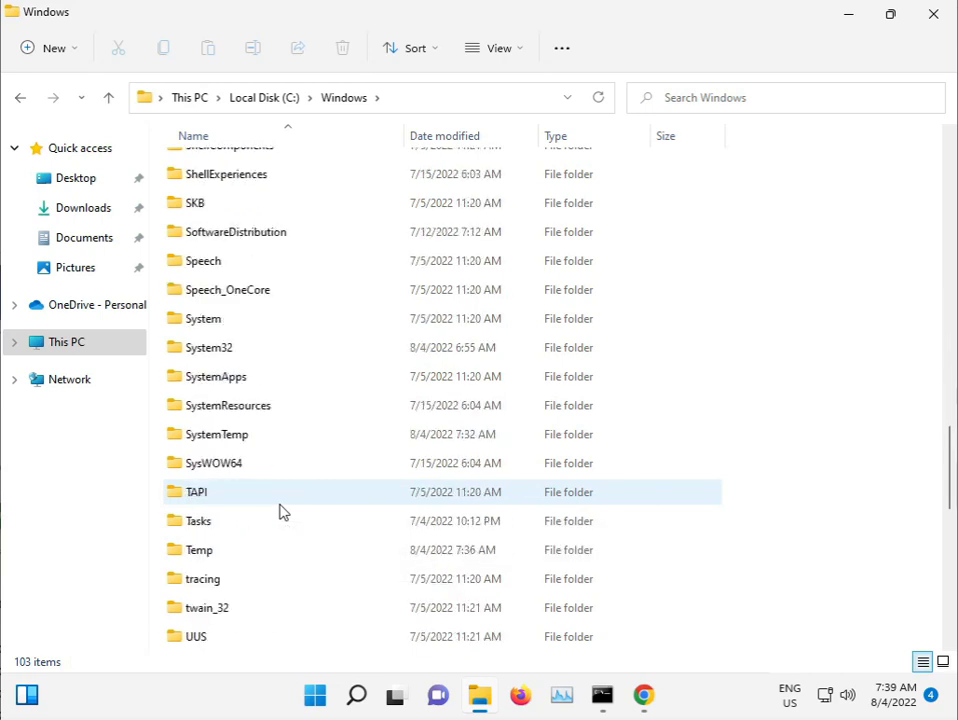
{"action": "double_click", "coordinate": [222, 348]}
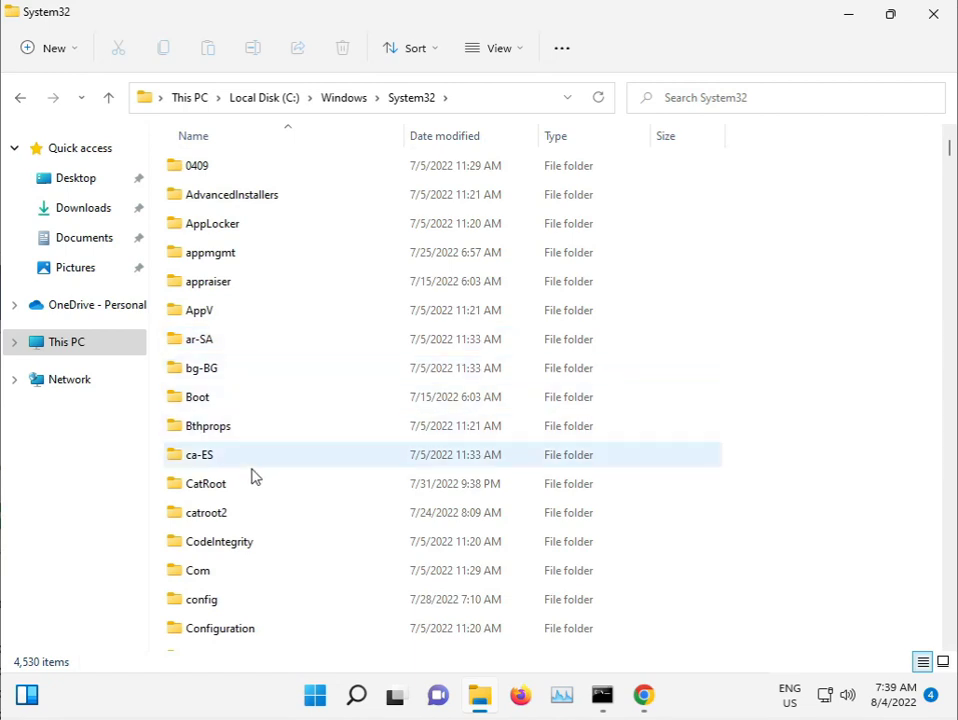
{"action": "double_click", "coordinate": [240, 507]}
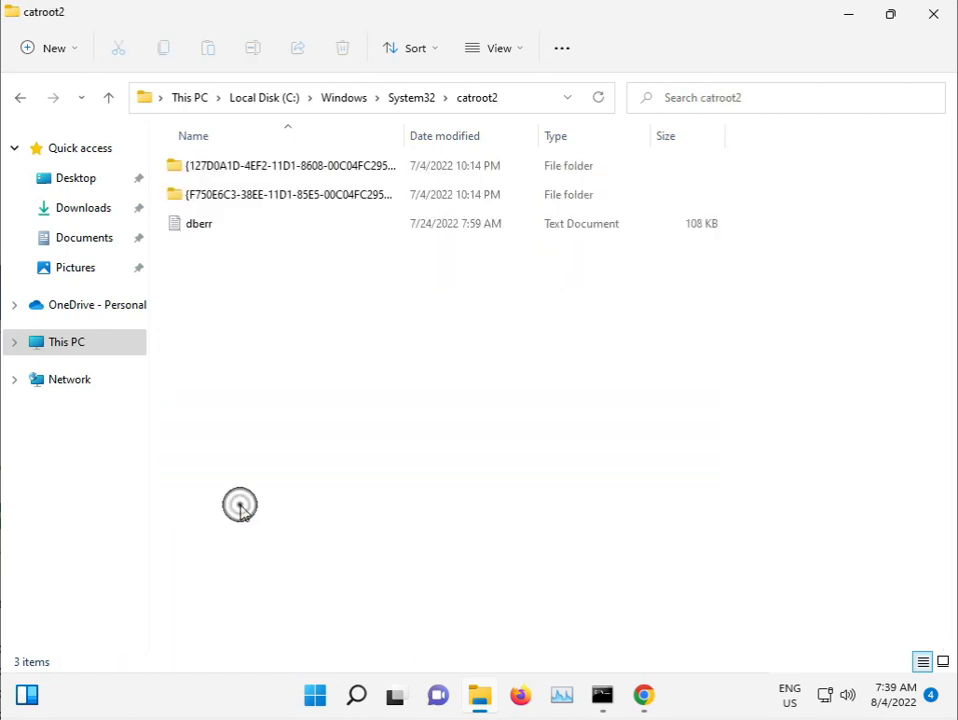
Permanently delete everything in the catroot2 folder, granting administrator permission for all items and skipping the files that are in use.
{"action": "left_click_drag", "start_coordinate": [244, 444], "coordinate": [257, 170]}
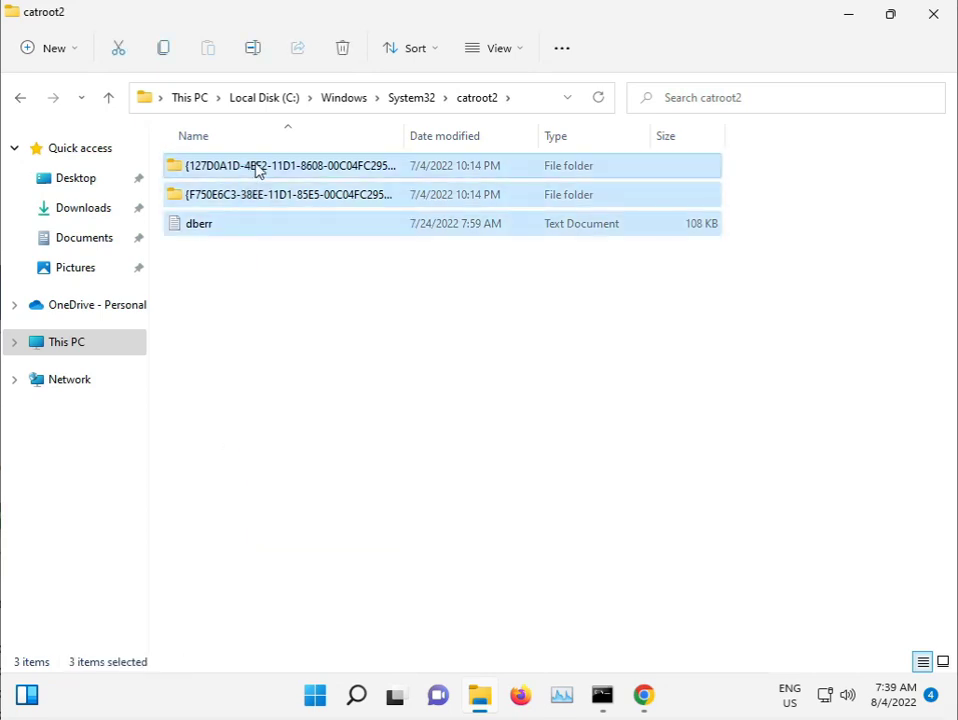
{"action": "key", "text": "shift+Delete"}
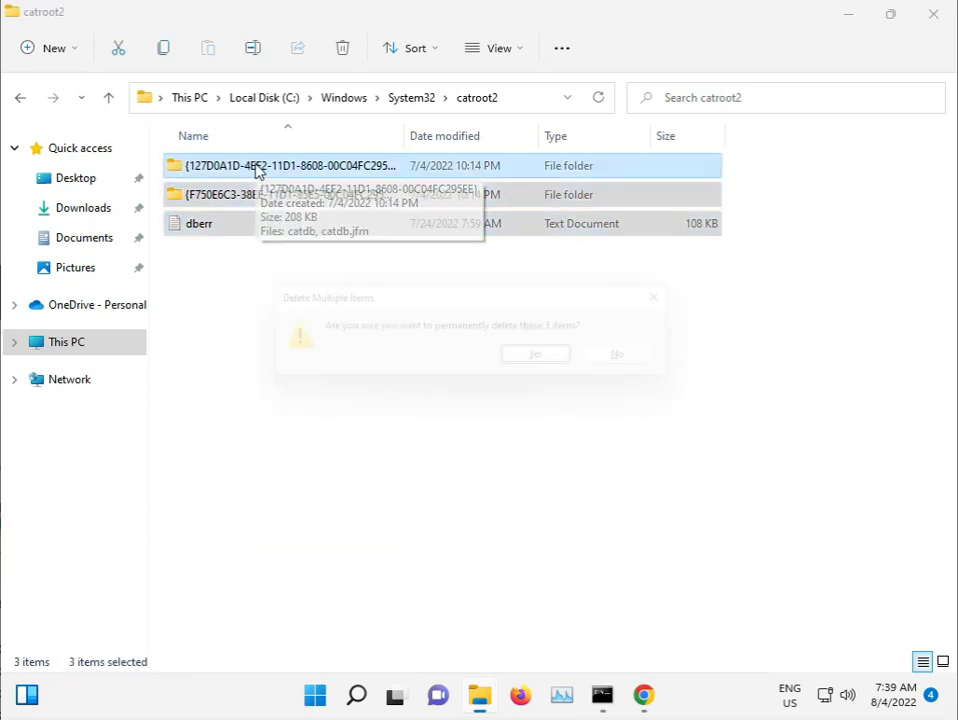
{"action": "key", "text": "Return"}
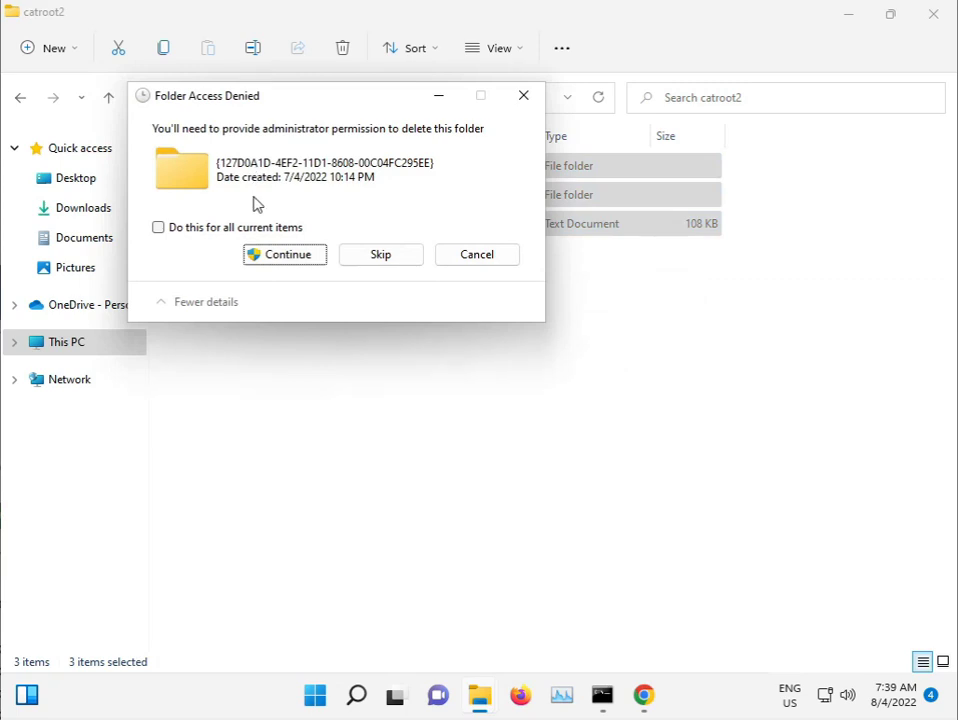
{"action": "left_click", "coordinate": [255, 222]}
{"action": "left_click", "coordinate": [293, 252]}
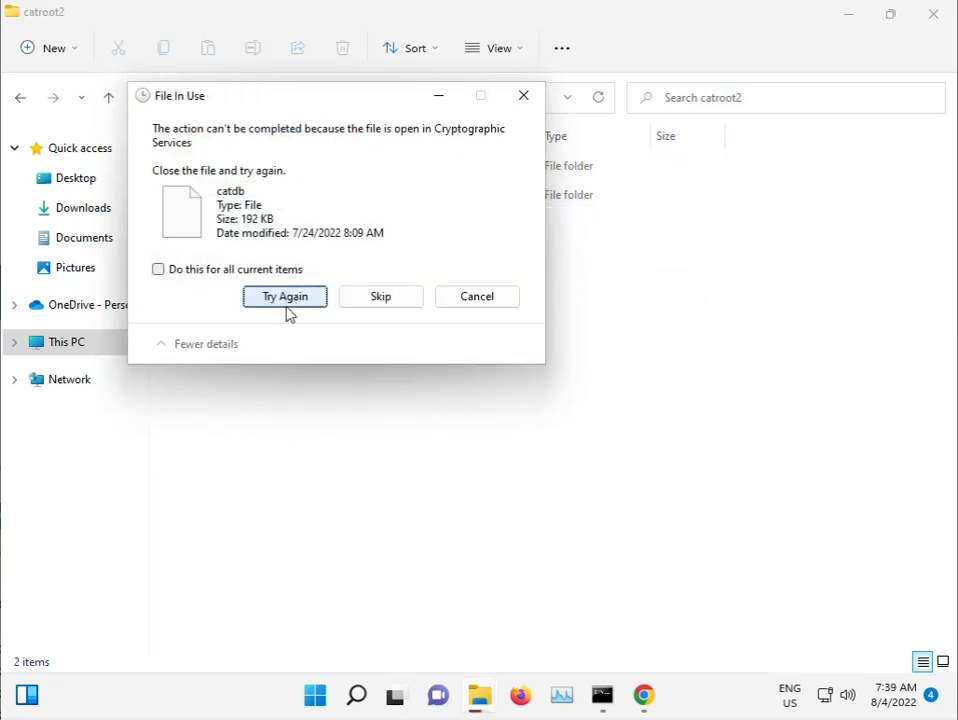
{"action": "left_click", "coordinate": [359, 297]}
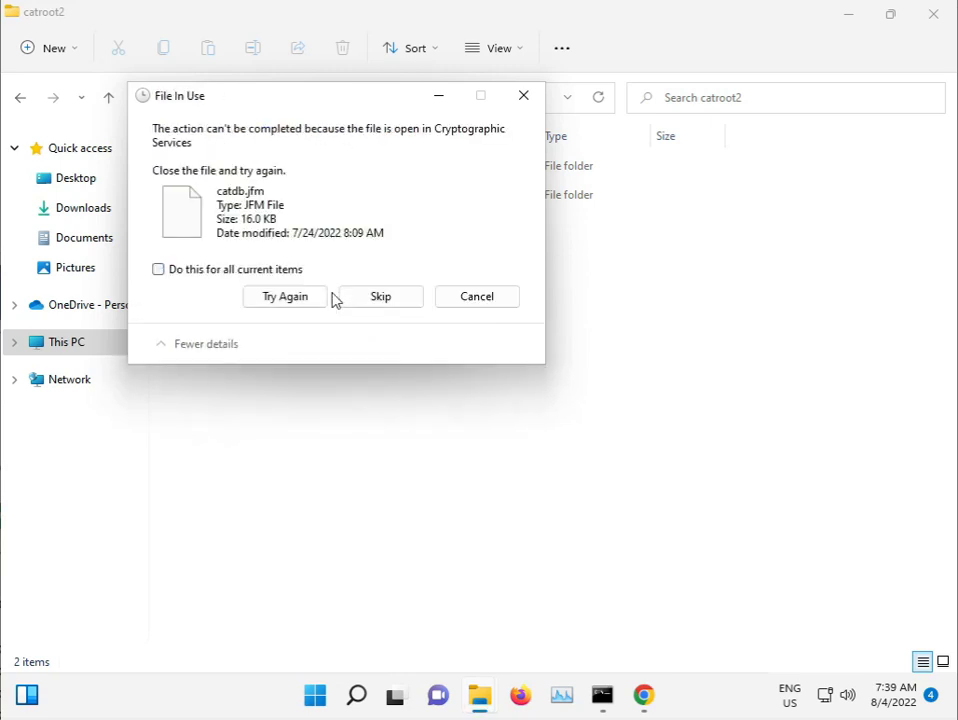
{"action": "left_click", "coordinate": [262, 275]}
{"action": "left_click", "coordinate": [359, 298]}
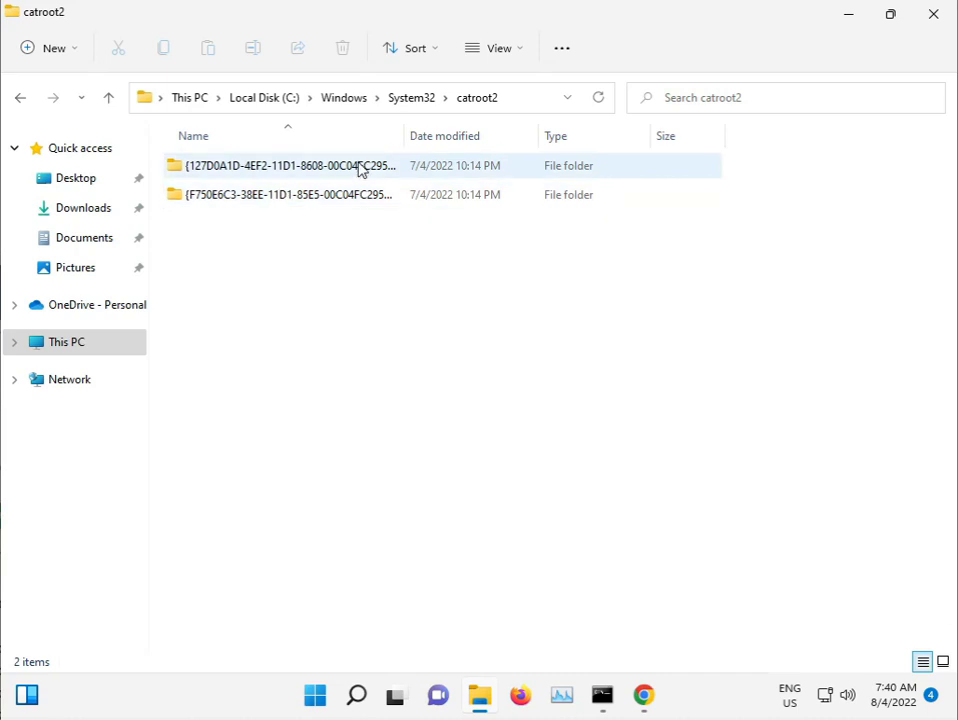
Return to the System32 folder and look through its subfolders, especially those starting with S.
{"action": "left_click", "coordinate": [412, 98]}
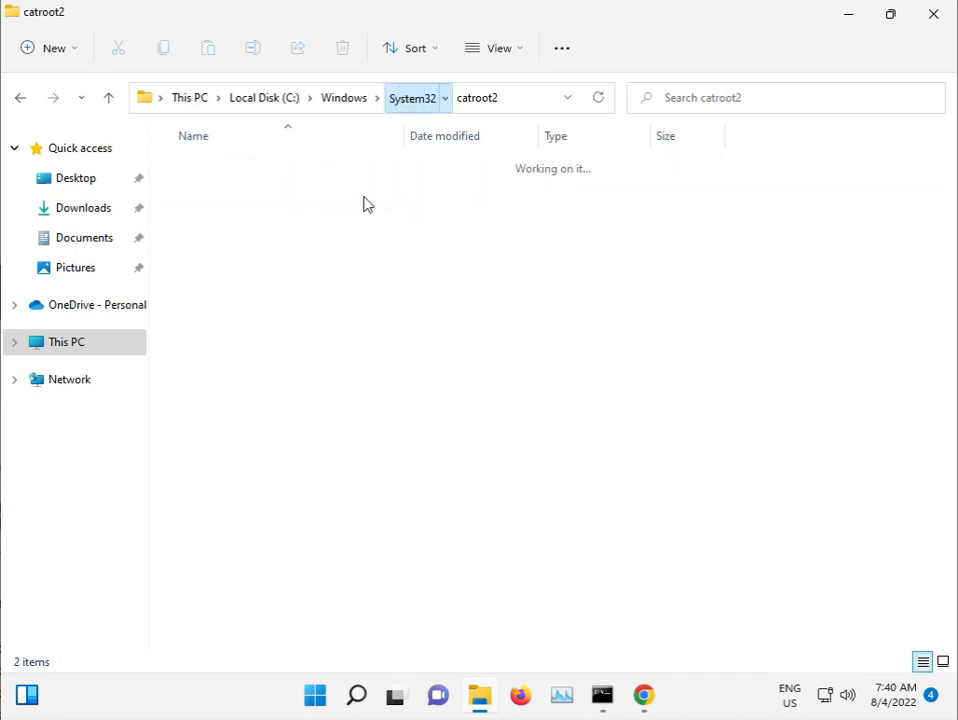
{"action": "scroll", "coordinate": [338, 440], "scroll_direction": "down", "scroll_amount": 1}
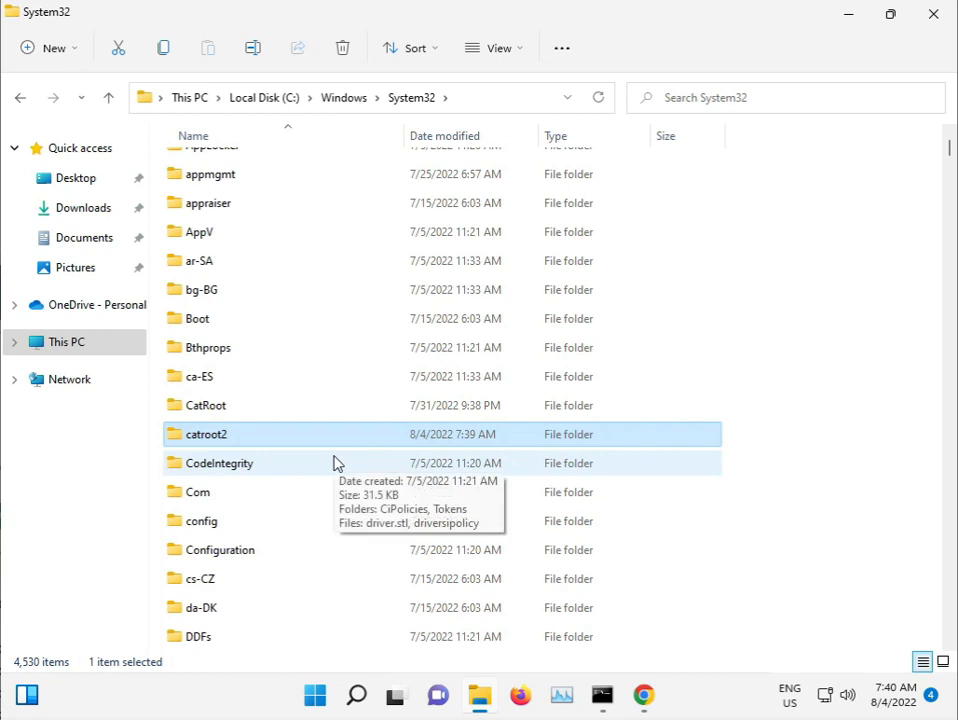
{"action": "scroll", "coordinate": [338, 463], "scroll_direction": "down", "scroll_amount": 1}
{"action": "scroll", "coordinate": [338, 463], "scroll_direction": "down", "scroll_amount": 20}
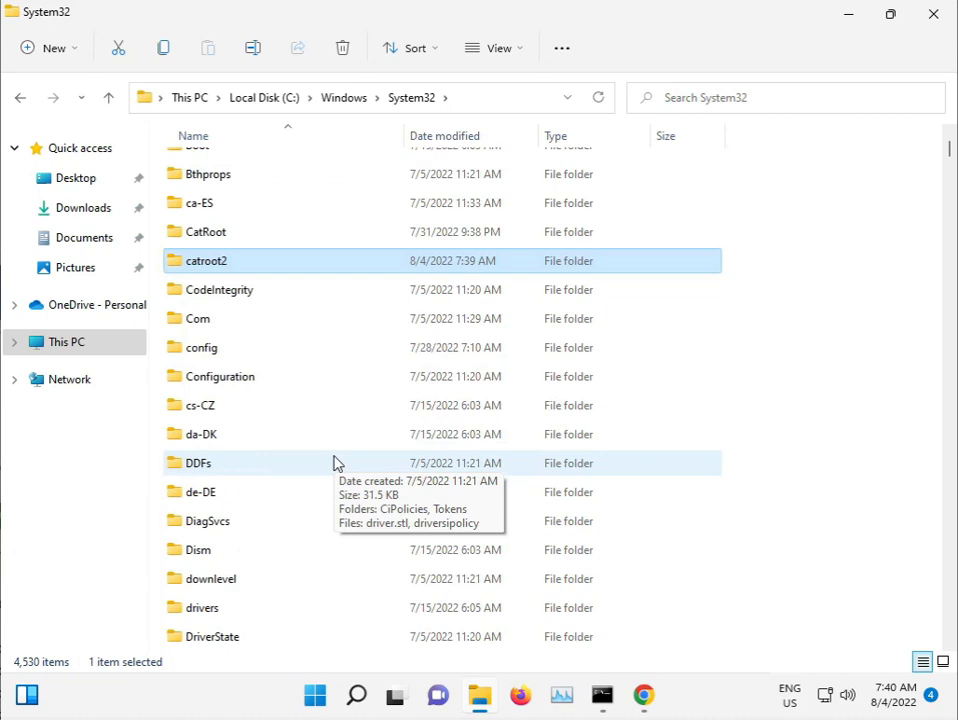
{"action": "scroll", "coordinate": [338, 463], "scroll_direction": "down", "scroll_amount": 9}
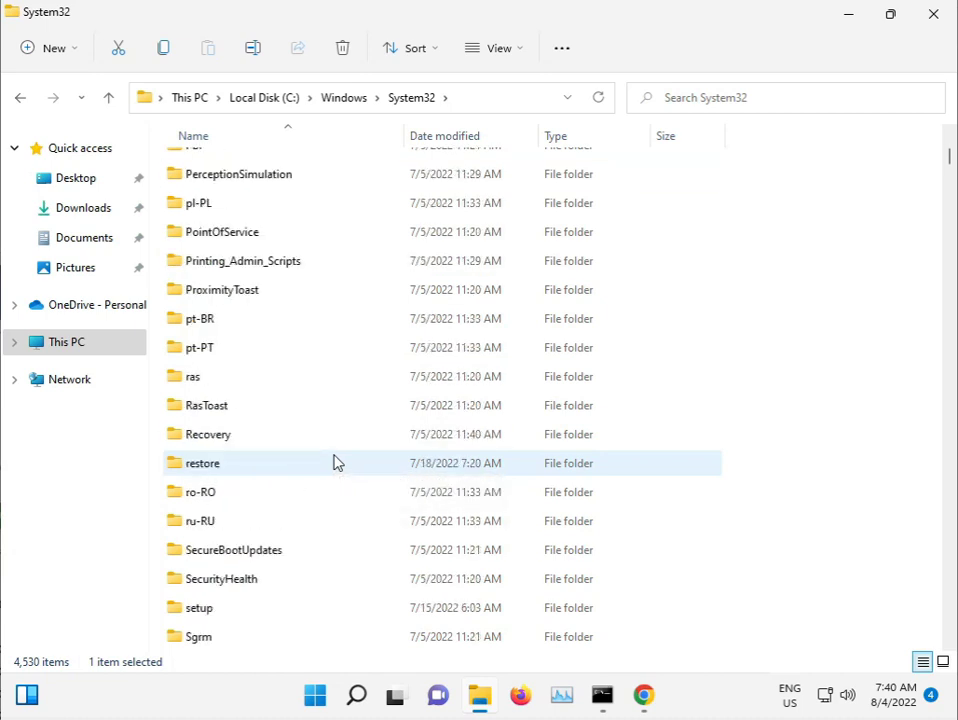
{"action": "scroll", "coordinate": [338, 463], "scroll_direction": "down", "scroll_amount": 2}
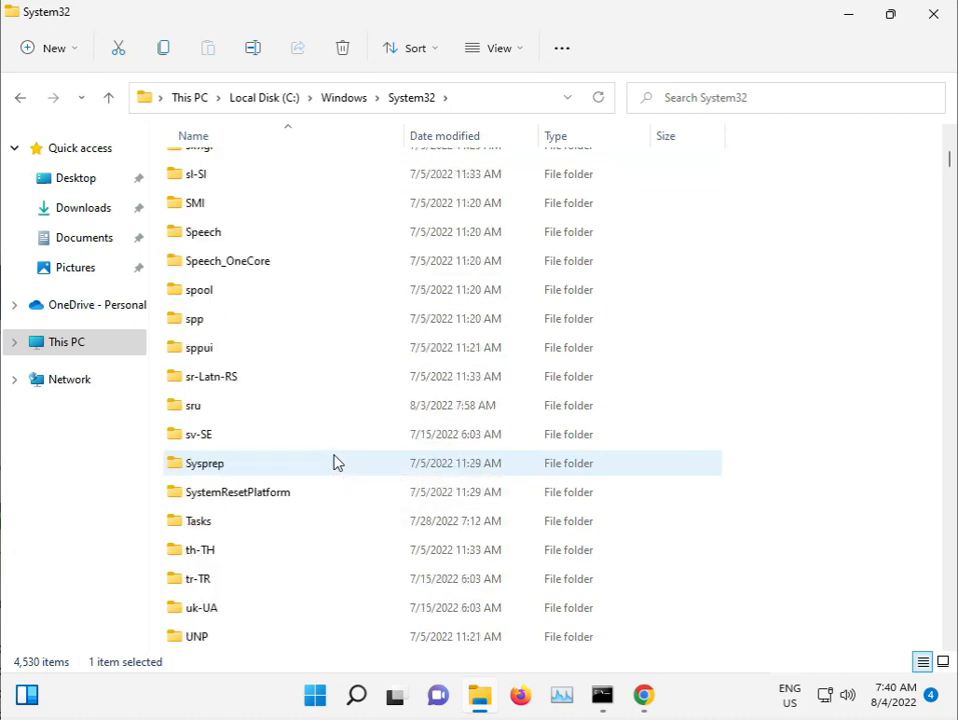
{"action": "scroll", "coordinate": [338, 463], "scroll_direction": "up", "scroll_amount": 4}
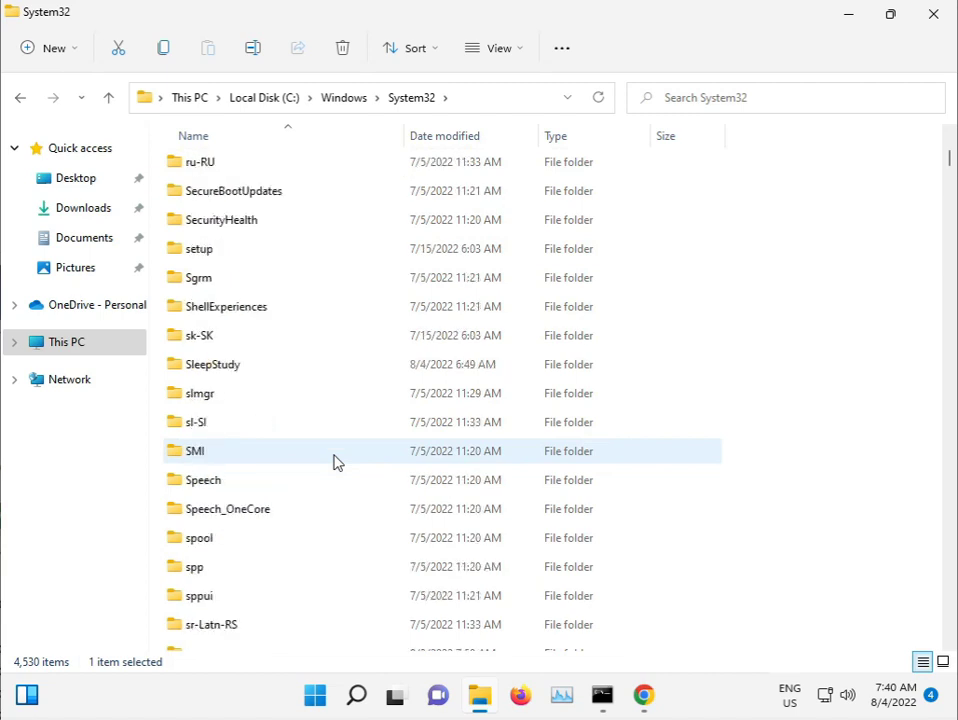
{"action": "scroll", "coordinate": [338, 463], "scroll_direction": "down", "scroll_amount": 1}
{"action": "left_click", "coordinate": [332, 460]}
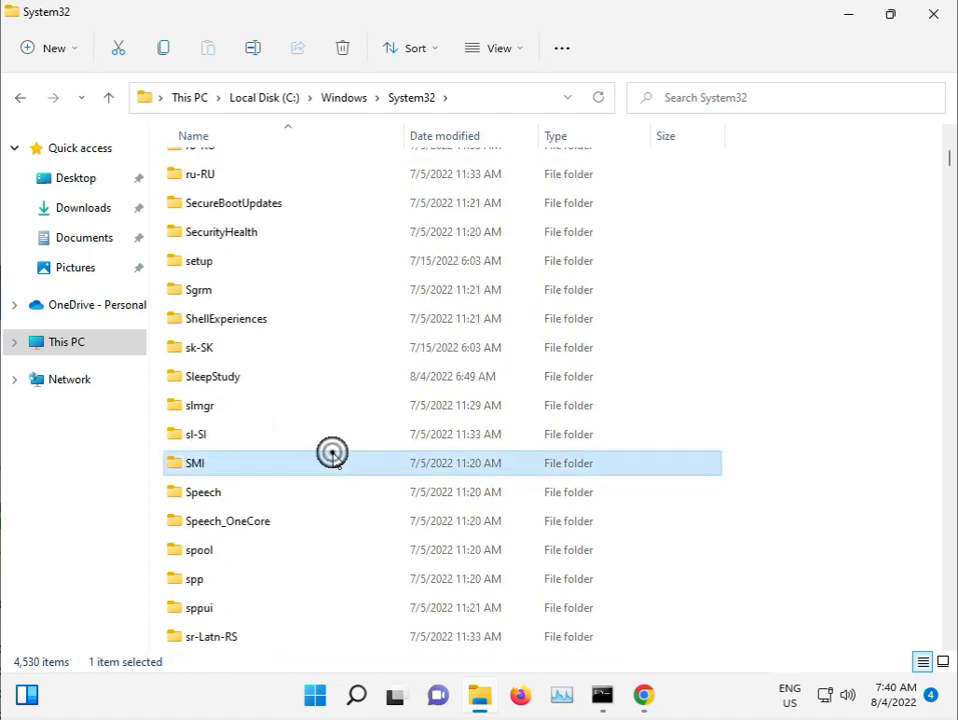
Look through the files in System32, mainly those with names starting with S, for the update-related folder.
{"action": "type", "text": "d2d1"}
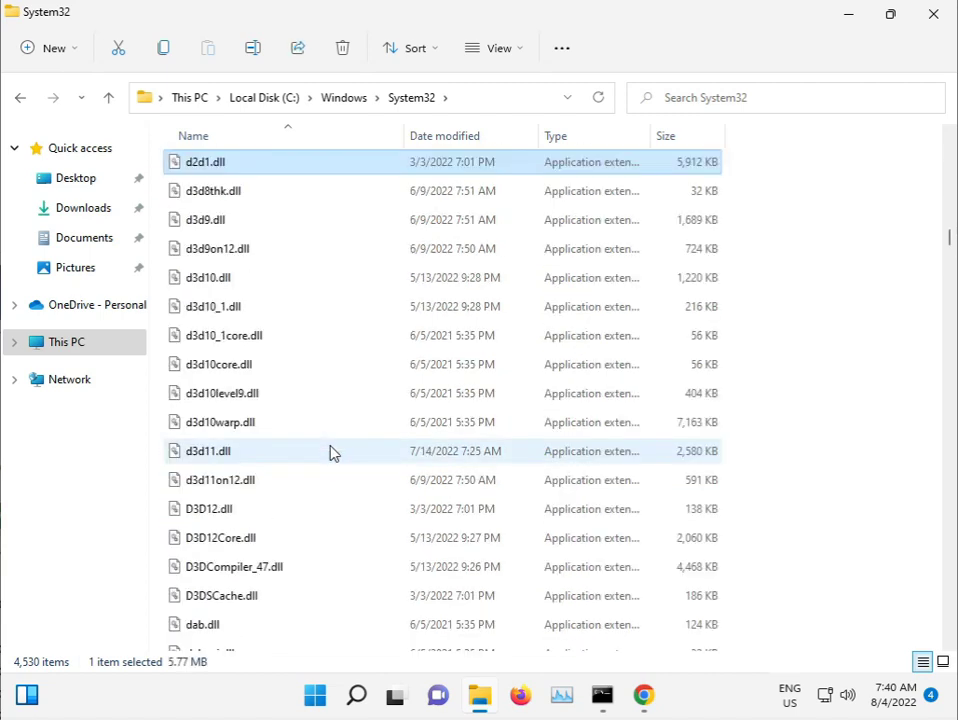
{"action": "key", "text": "Down"}
{"action": "type", "text": "sam"}
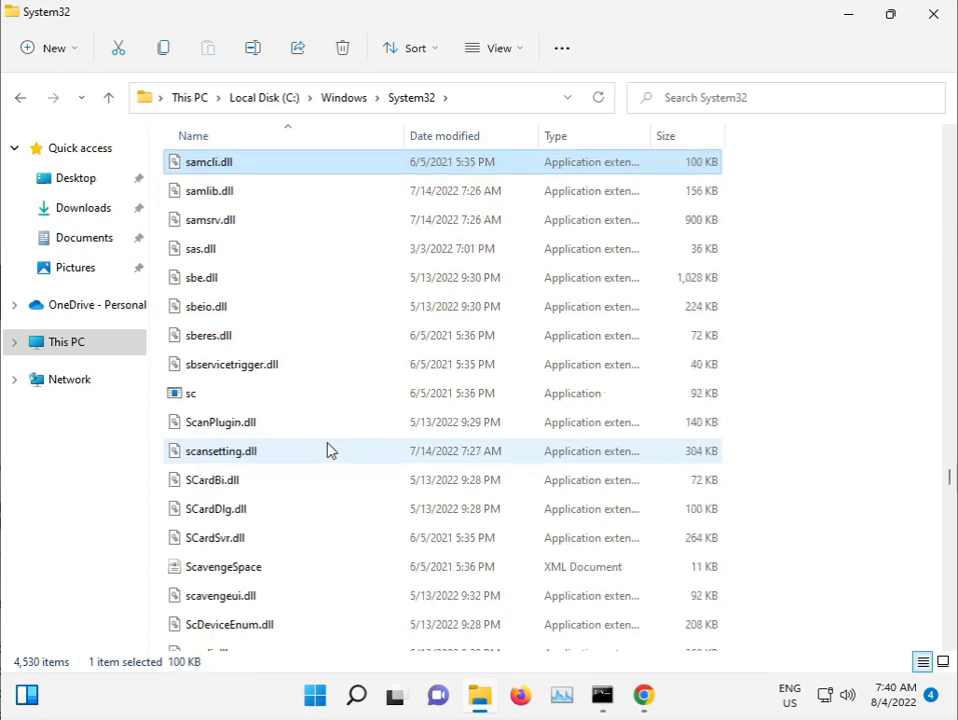
{"action": "key", "text": "Down"}
{"action": "key", "text": "Down"}
{"action": "key", "text": "Down"}
{"action": "key", "text": "Down"}
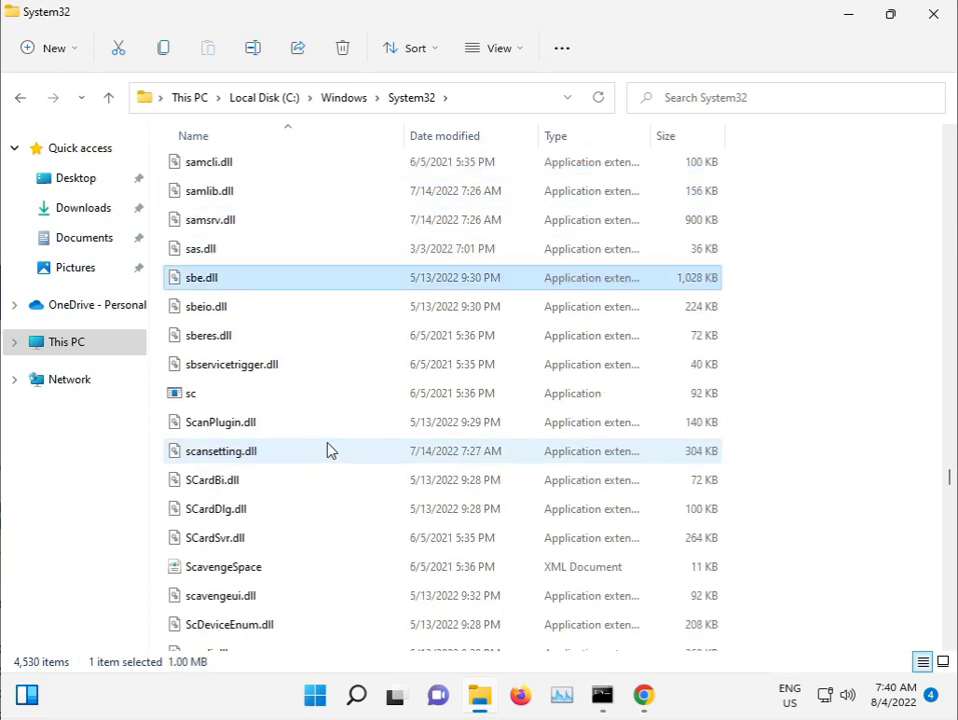
{"action": "key", "text": "Page_Down"}
{"action": "type", "text": "sce"}
{"action": "key", "text": "Down"}
{"action": "key", "text": "Down"}
{"action": "key", "text": "Down"}
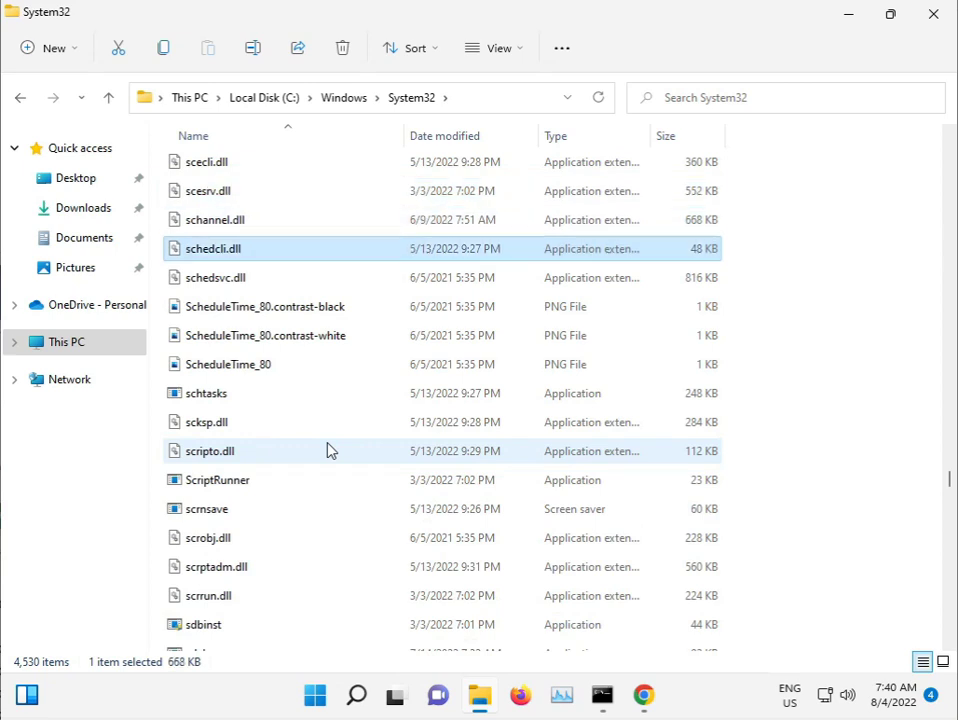
{"action": "key", "text": "Down"}
{"action": "type", "text": "sdi"}
{"action": "key", "text": "Down"}
{"action": "key", "text": "Down"}
{"action": "key", "text": "Down"}
{"action": "key", "text": "Down"}
{"action": "key", "text": "Down"}
{"action": "key", "text": "Down"}
{"action": "key", "text": "Down"}
{"action": "key", "text": "Down"}
{"action": "key", "text": "Down"}
{"action": "key", "text": "Down"}
{"action": "key", "text": "Down"}
{"action": "key", "text": "Down"}
{"action": "key", "text": "Down"}
{"action": "key", "text": "Down"}
{"action": "key", "text": "Down"}
{"action": "key", "text": "Down"}
{"action": "key", "text": "Down"}
{"action": "key", "text": "Down"}
{"action": "key", "text": "Down"}
{"action": "key", "text": "Down"}
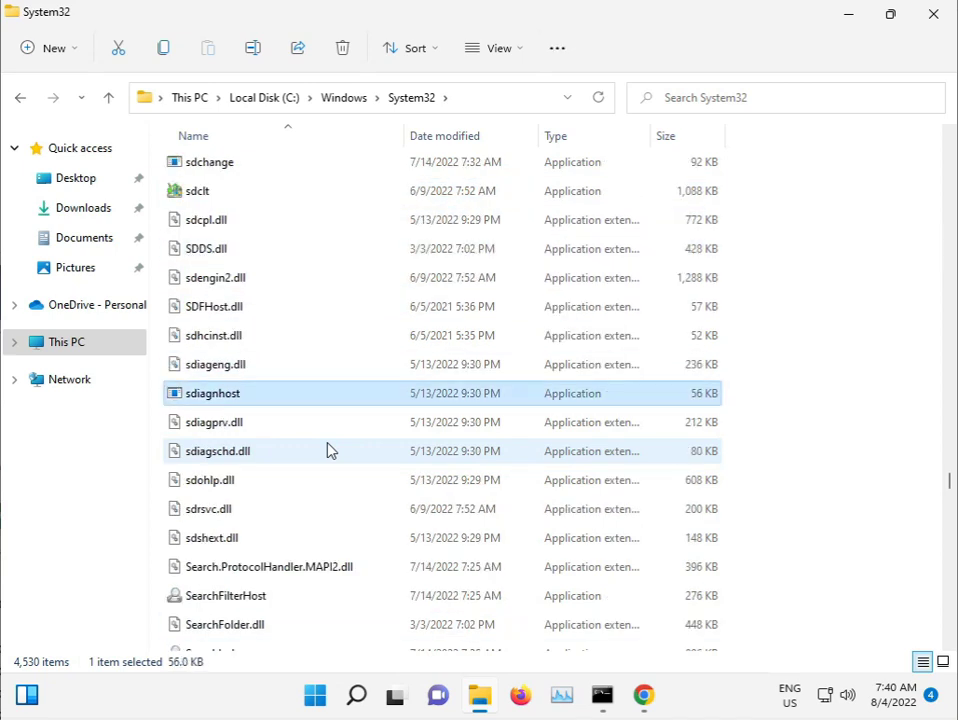
{"action": "key", "text": "Down"}
{"action": "key", "text": "Down"}
{"action": "key", "text": "Down"}
{"action": "key", "text": "Down"}
{"action": "key", "text": "Down"}
{"action": "key", "text": "Down"}
{"action": "key", "text": "Down"}
{"action": "key", "text": "Down"}
{"action": "key", "text": "Down"}
{"action": "key", "text": "Down"}
{"action": "key", "text": "Down"}
{"action": "key", "text": "Down"}
{"action": "key", "text": "Down"}
{"action": "key", "text": "Down"}
{"action": "key", "text": "Down"}
{"action": "key", "text": "Down"}
{"action": "key", "text": "Down"}
{"action": "key", "text": "Down"}
{"action": "key", "text": "Down"}
{"action": "key", "text": "Down"}
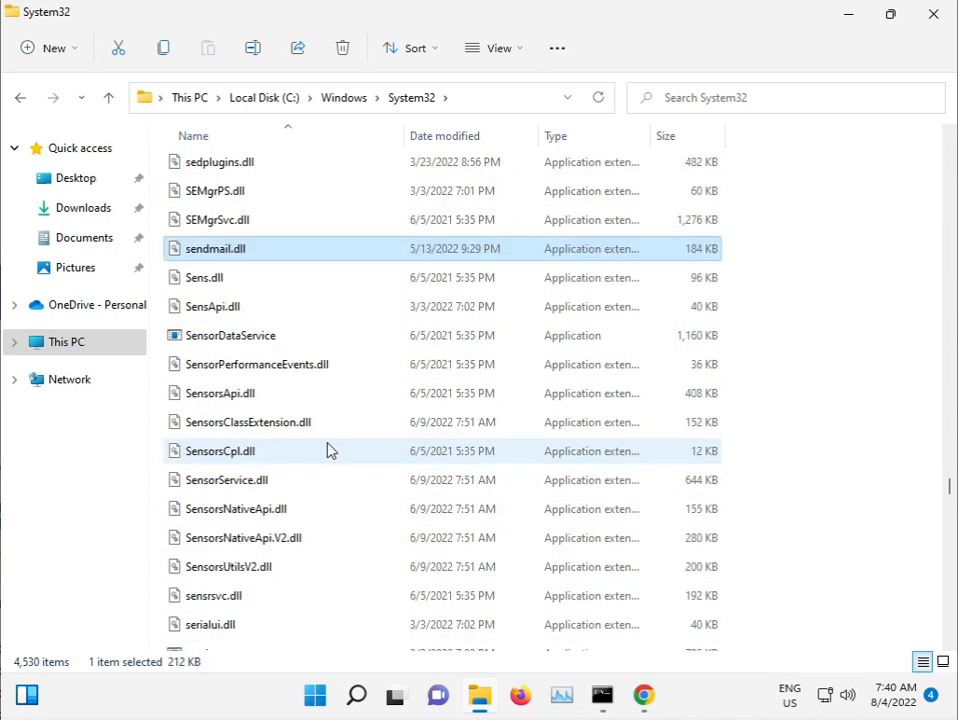
{"action": "key", "text": "Down"}
{"action": "key", "text": "Down"}
{"action": "key", "text": "Down"}
{"action": "key", "text": "Down"}
{"action": "key", "text": "Down"}
{"action": "key", "text": "Down"}
{"action": "key", "text": "Down"}
{"action": "key", "text": "Down"}
{"action": "key", "text": "Down"}
{"action": "key", "text": "Down"}
{"action": "key", "text": "Down"}
{"action": "key", "text": "Down"}
{"action": "key", "text": "Down"}
{"action": "key", "text": "Down"}
{"action": "key", "text": "Down"}
{"action": "key", "text": "Down"}
{"action": "key", "text": "Down"}
{"action": "key", "text": "Down"}
{"action": "key", "text": "Down"}
{"action": "key", "text": "Down"}
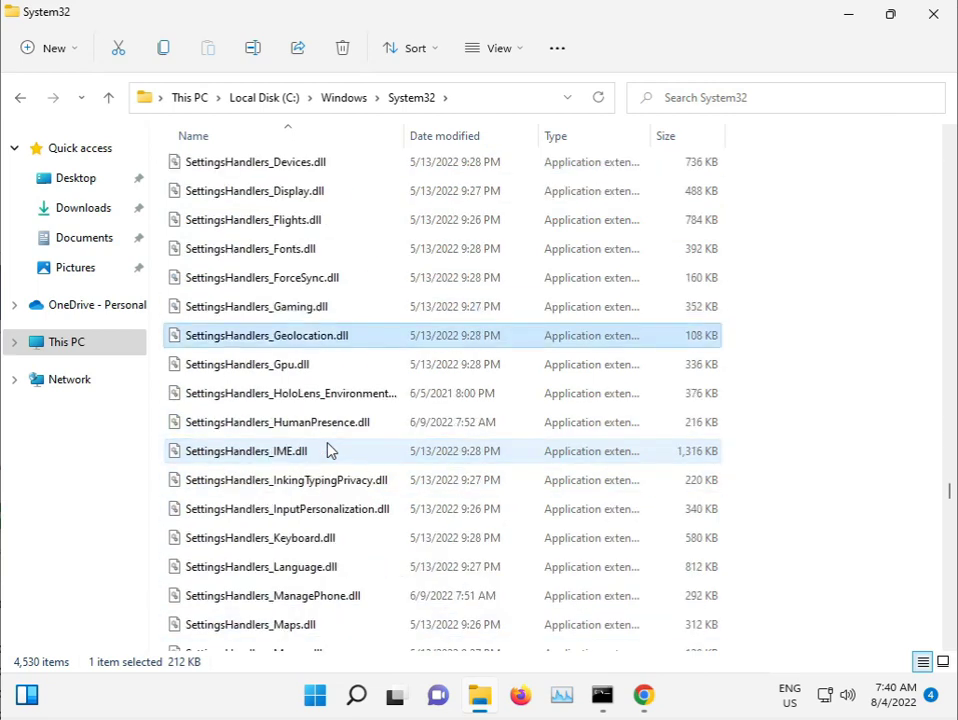
{"action": "key", "text": "Down"}
{"action": "key", "text": "Down"}
{"action": "key", "text": "Down"}
{"action": "key", "text": "Down"}
{"action": "key", "text": "Down"}
{"action": "key", "text": "Down"}
{"action": "key", "text": "Down"}
{"action": "key", "text": "Down"}
{"action": "key", "text": "Down"}
{"action": "key", "text": "Down"}
{"action": "key", "text": "Down"}
{"action": "key", "text": "Down"}
{"action": "key", "text": "Down"}
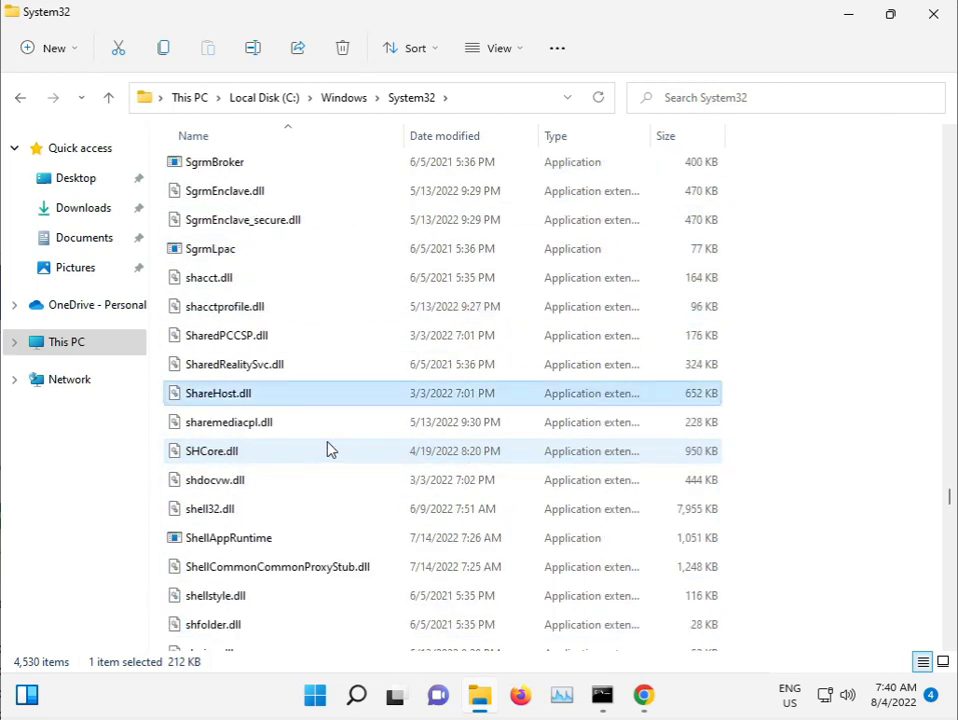
Go up to the Windows folder and open its SoftwareDistribution subfolder.
{"action": "left_click", "coordinate": [350, 98]}
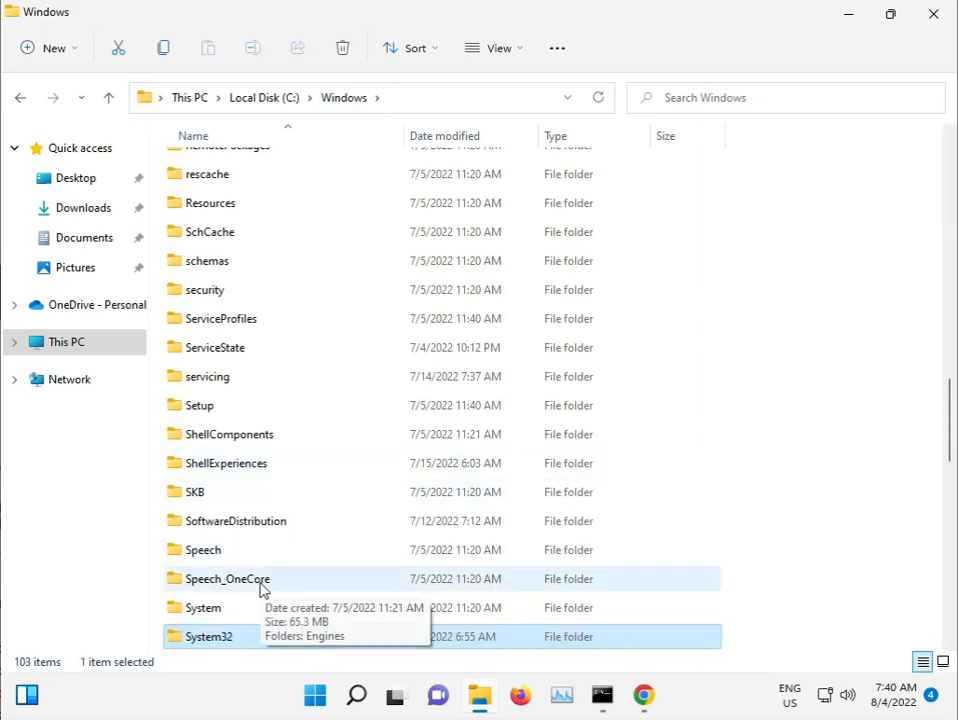
{"action": "key", "text": "Down"}
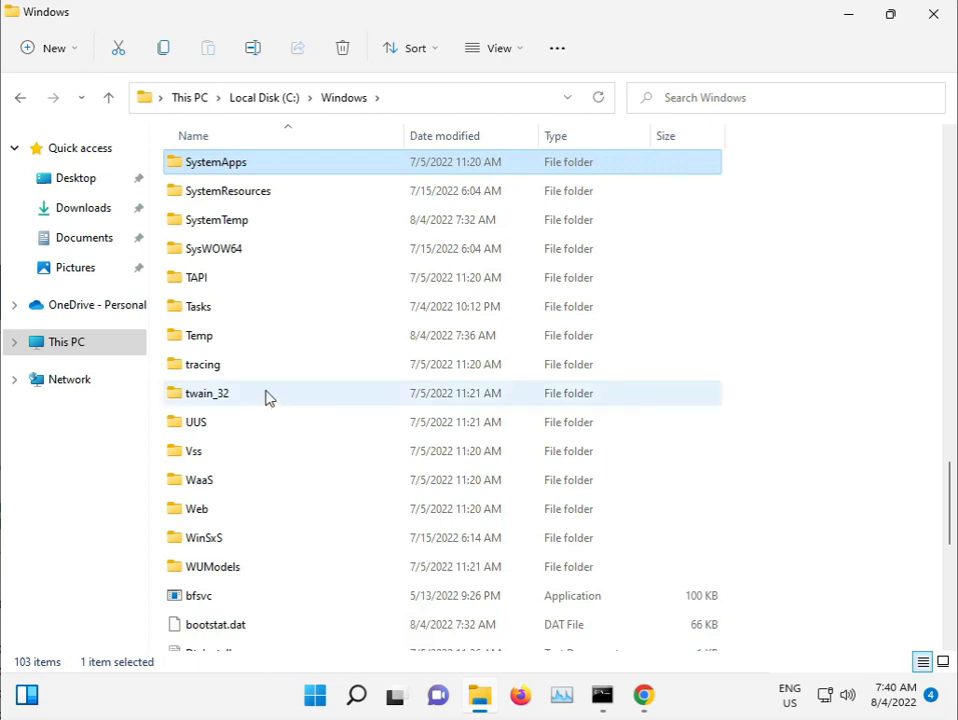
{"action": "key", "text": "Down"}
{"action": "key", "text": "Down"}
{"action": "key", "text": "Down"}
{"action": "scroll", "coordinate": [271, 367], "scroll_direction": "up", "scroll_amount": 1}
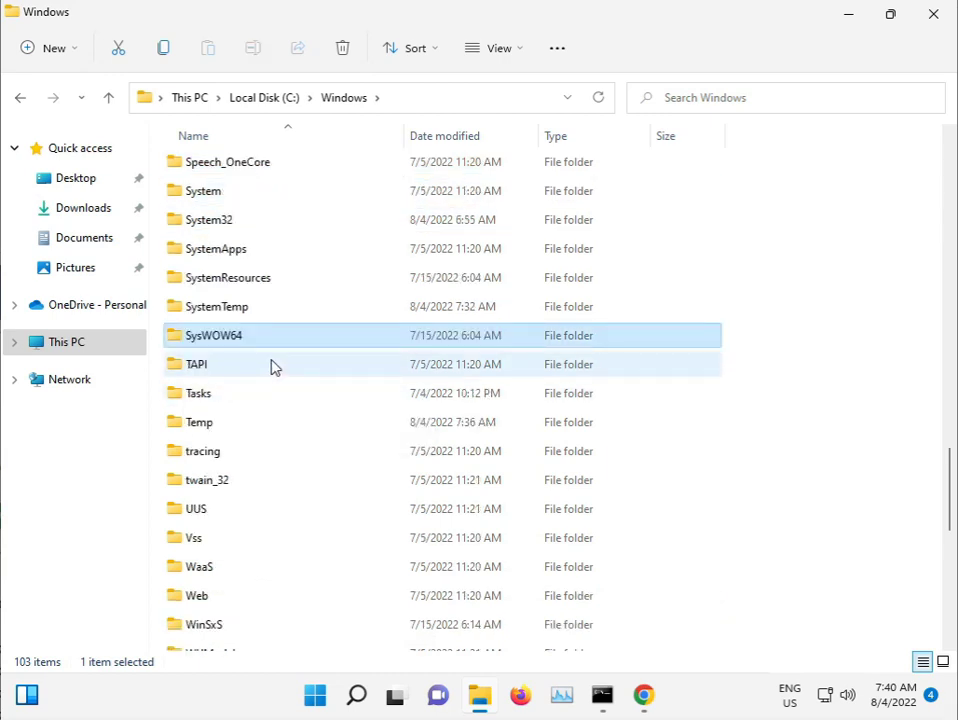
{"action": "scroll", "coordinate": [275, 367], "scroll_direction": "up", "scroll_amount": 3}
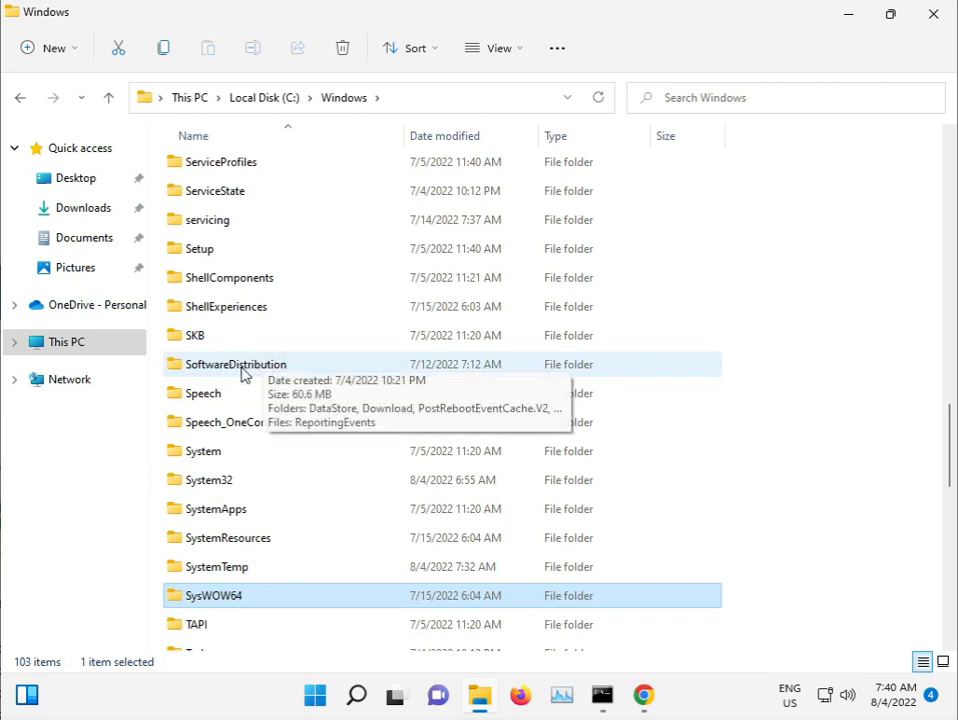
{"action": "double_click", "coordinate": [249, 372]}
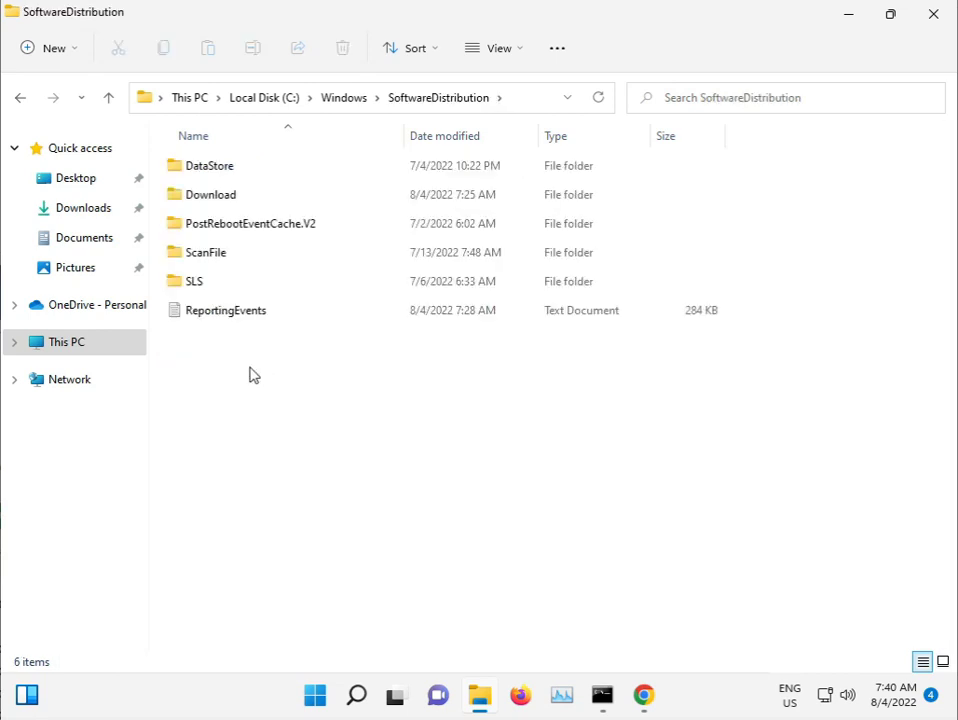
Permanently delete everything in the SoftwareDistribution folder, granting administrator permission for all current items and skipping the items that are in use.
{"action": "left_click_drag", "start_coordinate": [260, 390], "coordinate": [248, 167]}
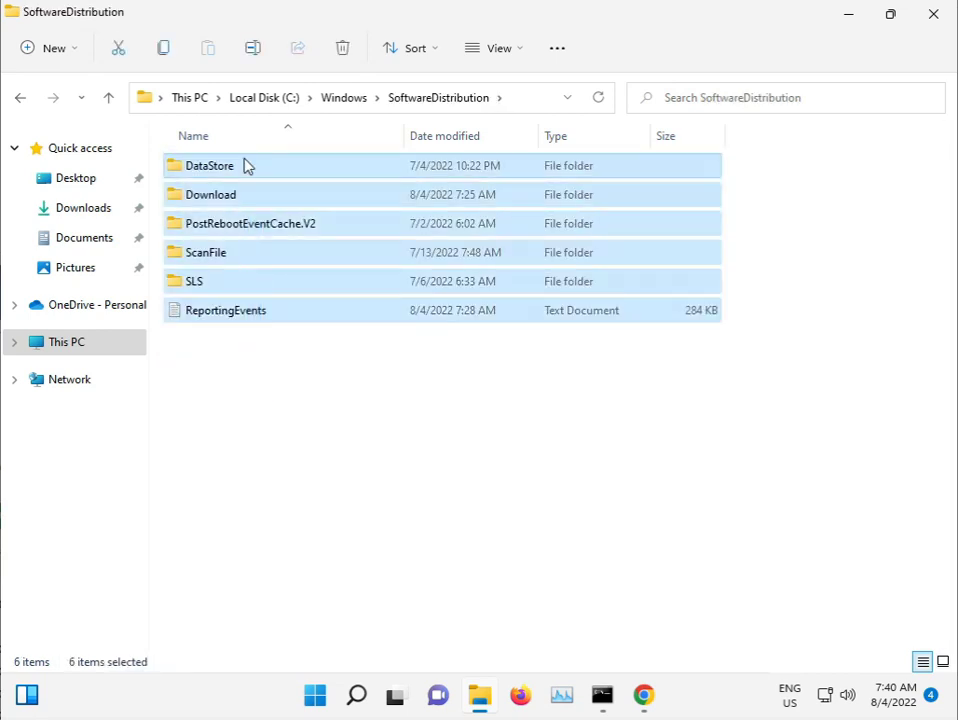
{"action": "key", "text": "shift+Delete"}
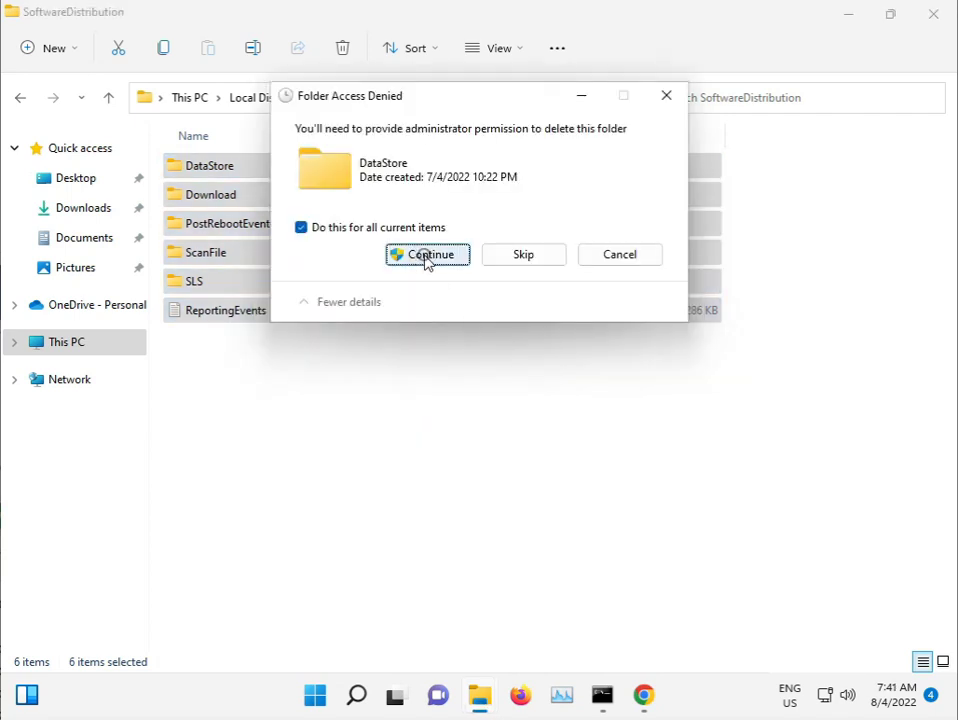
{"action": "left_click", "coordinate": [425, 256]}
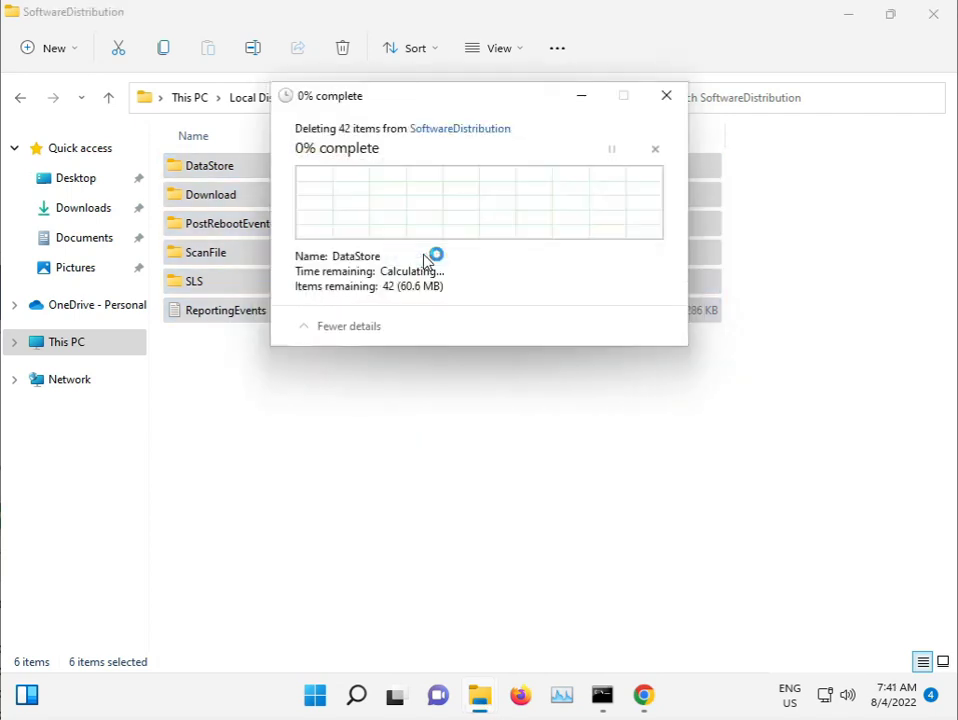
{"action": "left_click", "coordinate": [322, 259]}
{"action": "left_click", "coordinate": [528, 287]}
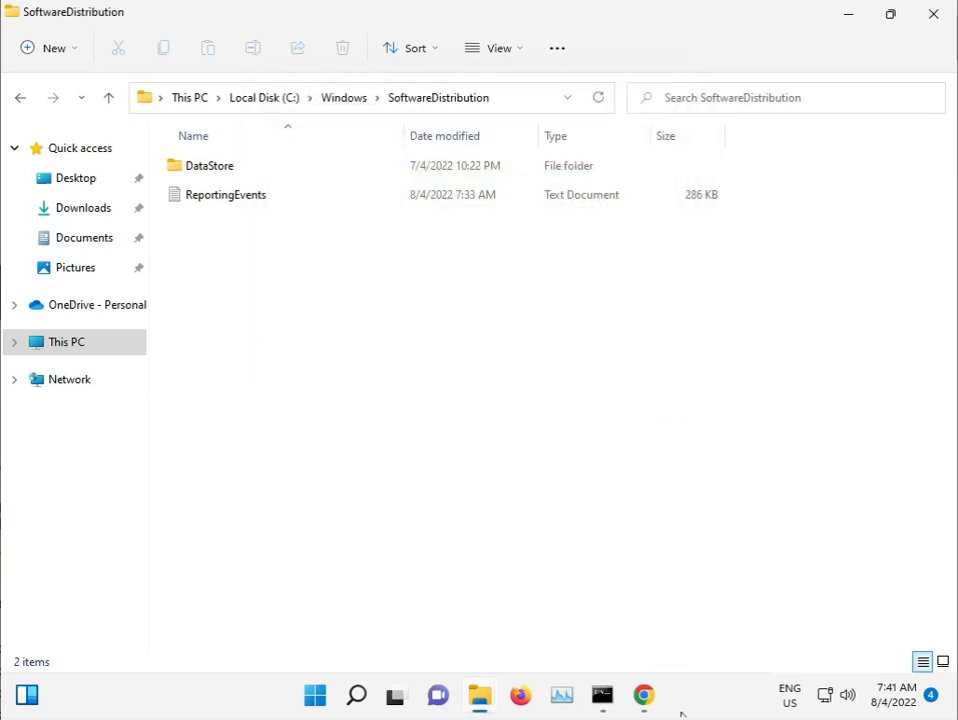
Close the SoftwareDistribution folder window and switch to Command Prompt to check the progress of the sfc /scannow scan.
{"action": "left_click", "coordinate": [926, 15]}
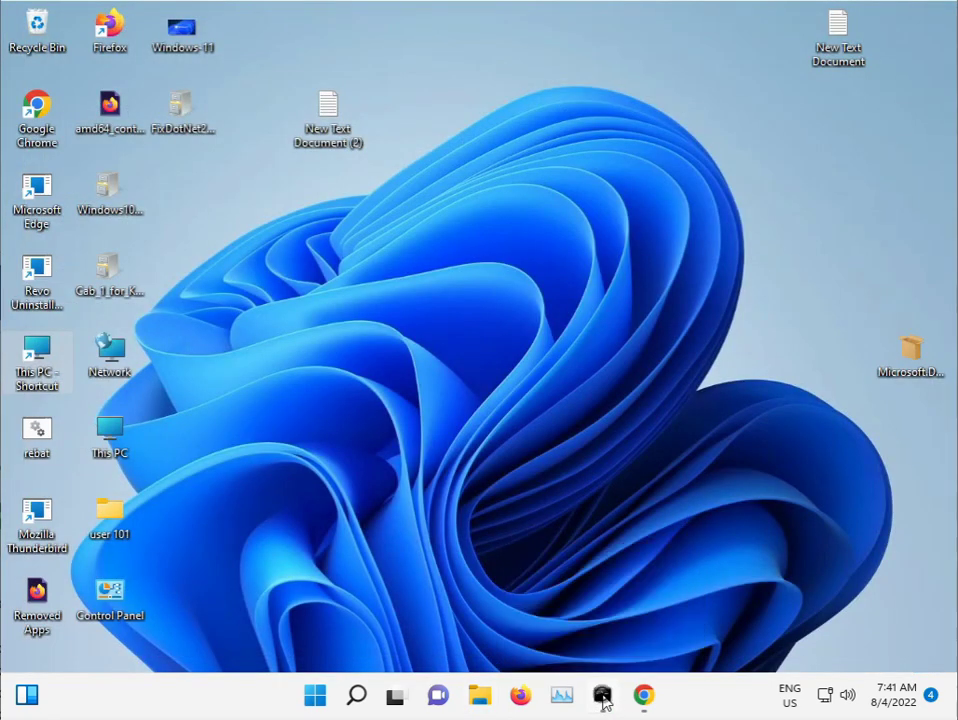
{"action": "left_click", "coordinate": [602, 697]}
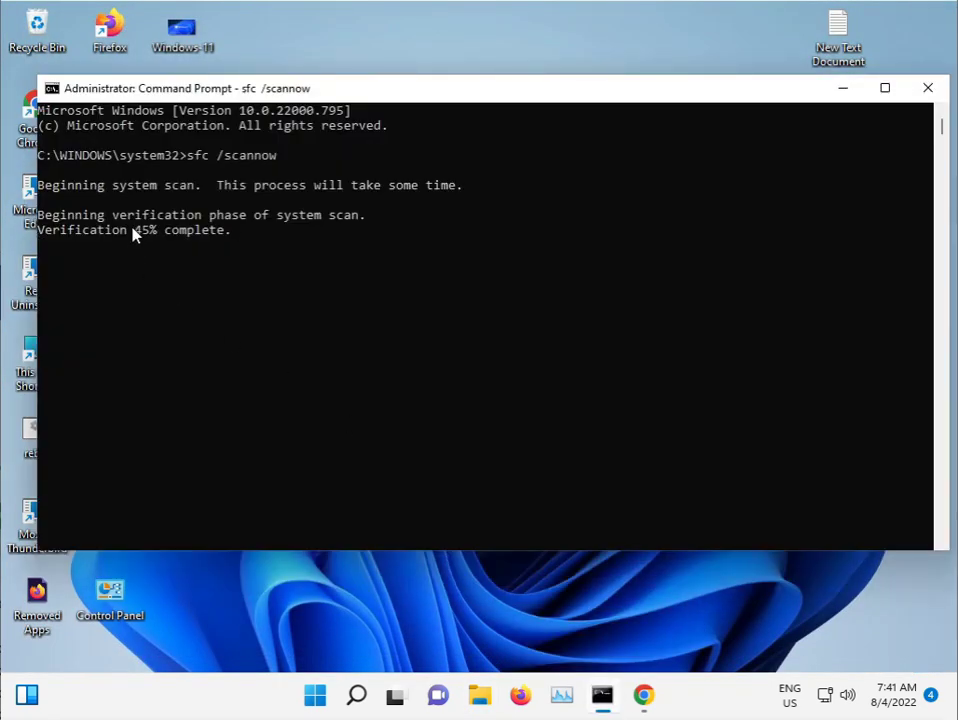